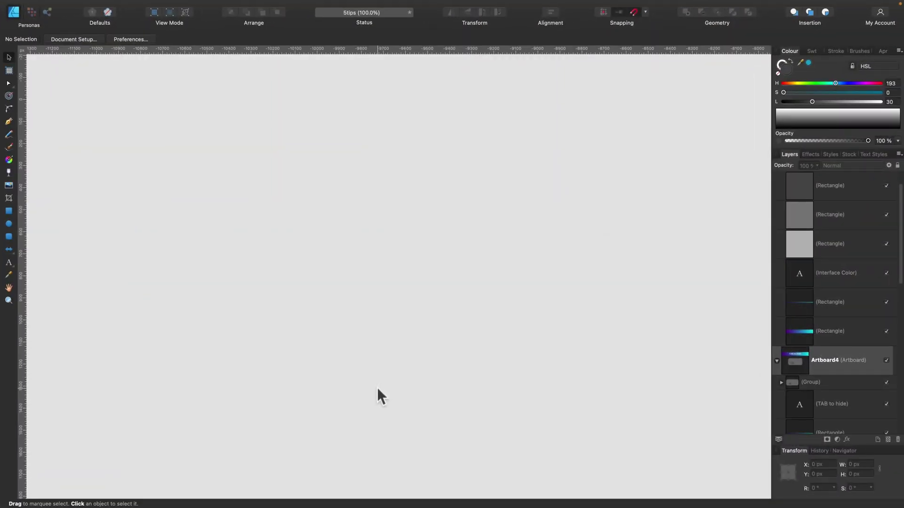
Pan to Artboard1 and bring up the View Mode submenu, where Vector is active.
scroll(377, 388, right, 15)
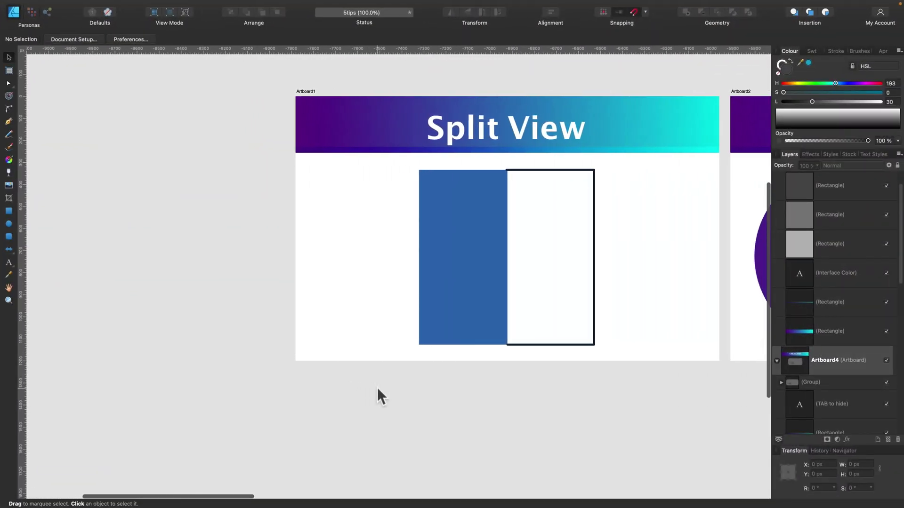
scroll(377, 387, right, 5)
scroll(377, 388, up, 1)
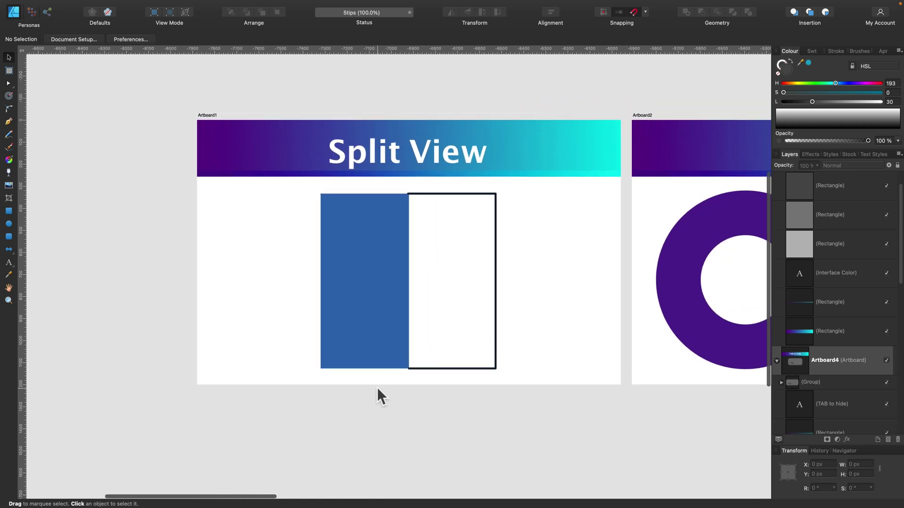
scroll(377, 388, up, 1)
scroll(377, 387, left, 1)
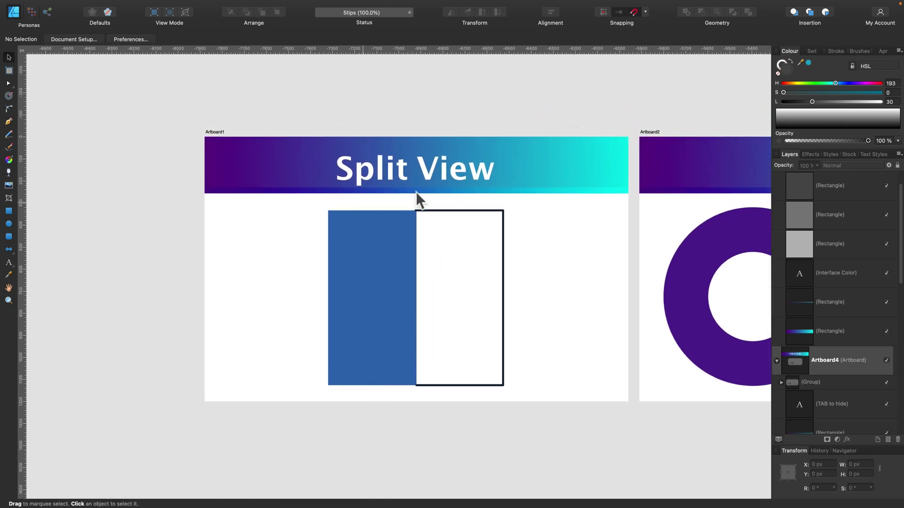
scroll(419, 191, right, 1)
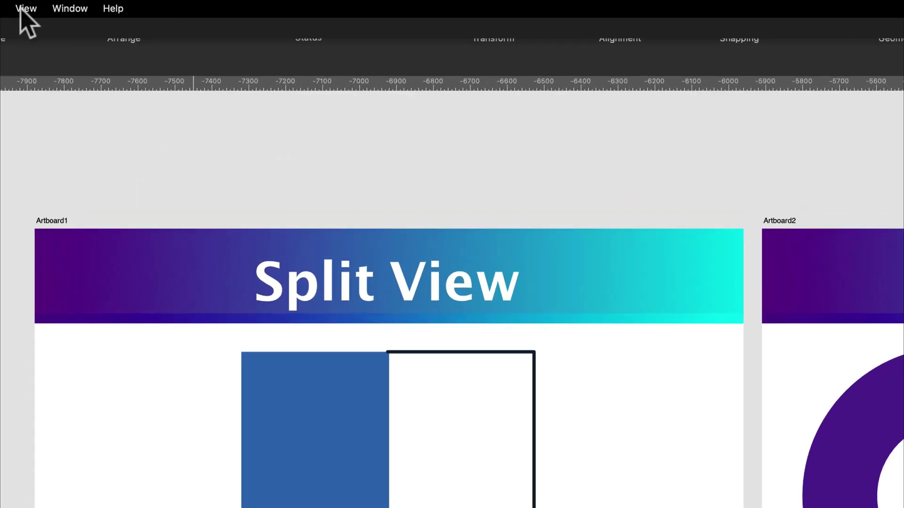
click(196, 4)
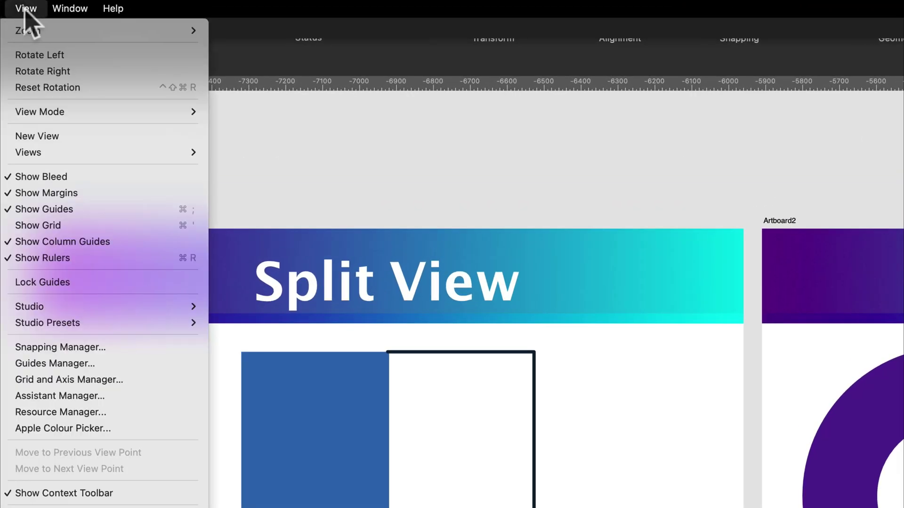
mouse_move(73, 116)
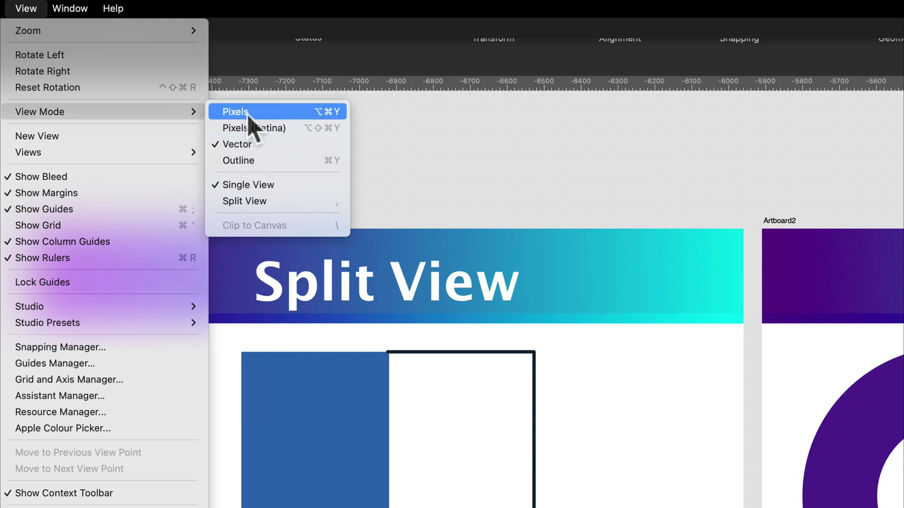
Turn on Split View and zoom in to 900% on the heading letters.
click(247, 203)
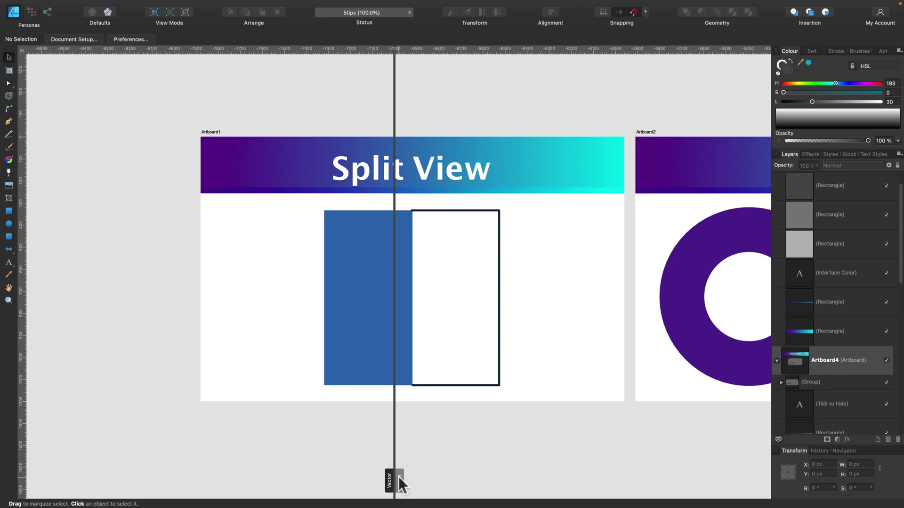
key(super+equal)
key(super+equal)
key(super+equal)
key(super+equal)
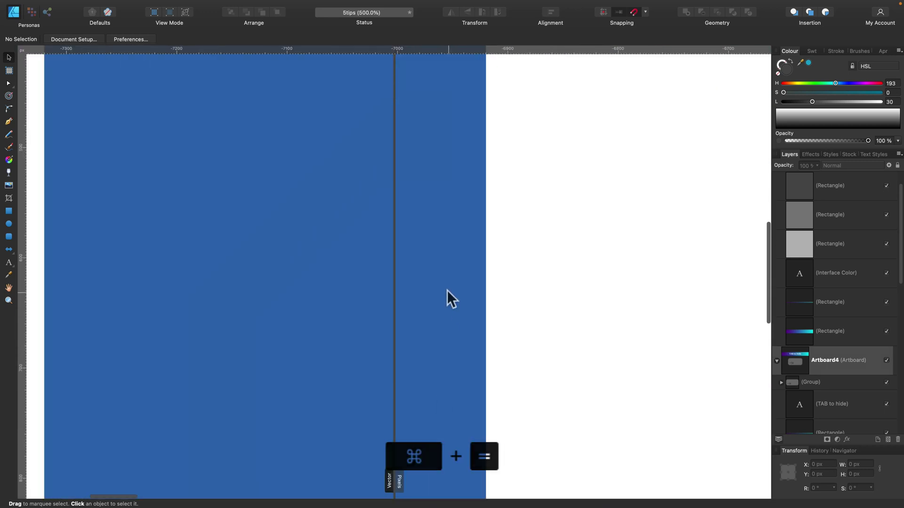
scroll(448, 290, up, 10)
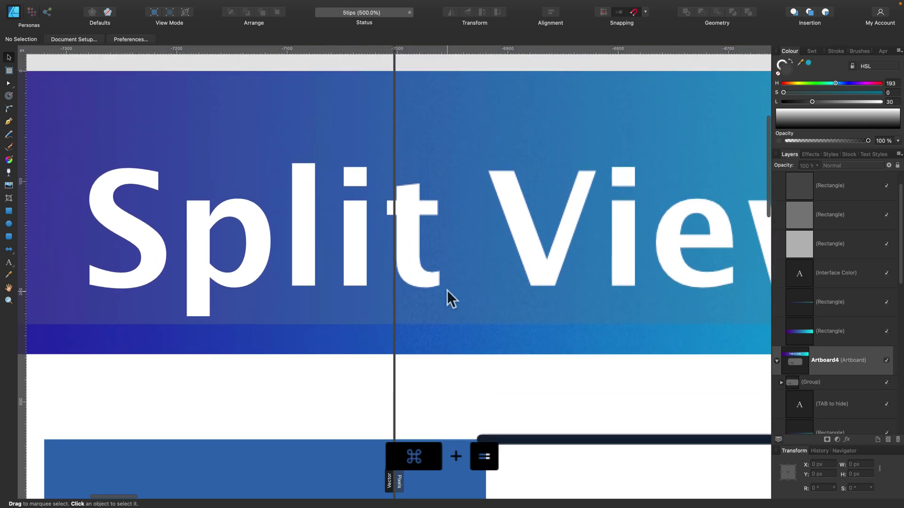
key(super+equal)
key(super+equal)
key(super+equal)
key(super+equal)
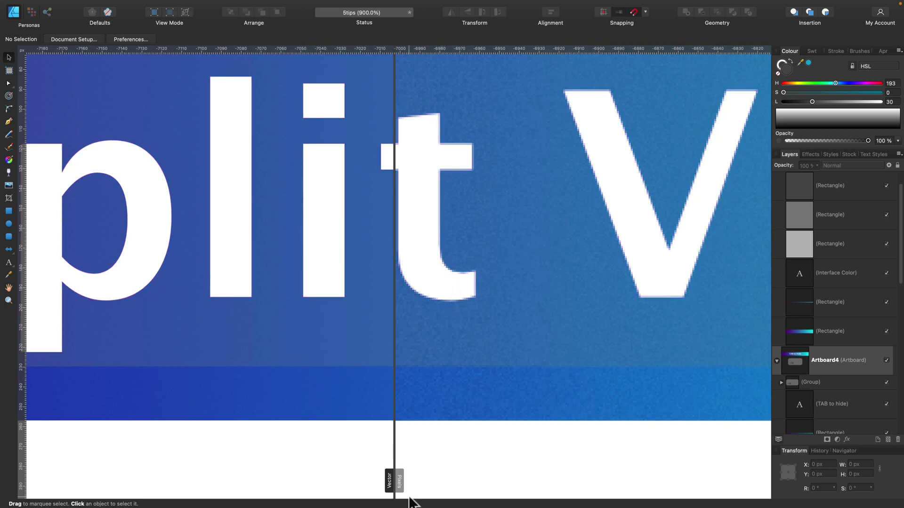
Drag the split divider across the heading to compare vector and pixel edges.
drag(394, 449, 681, 440)
drag(537, 429, 404, 298)
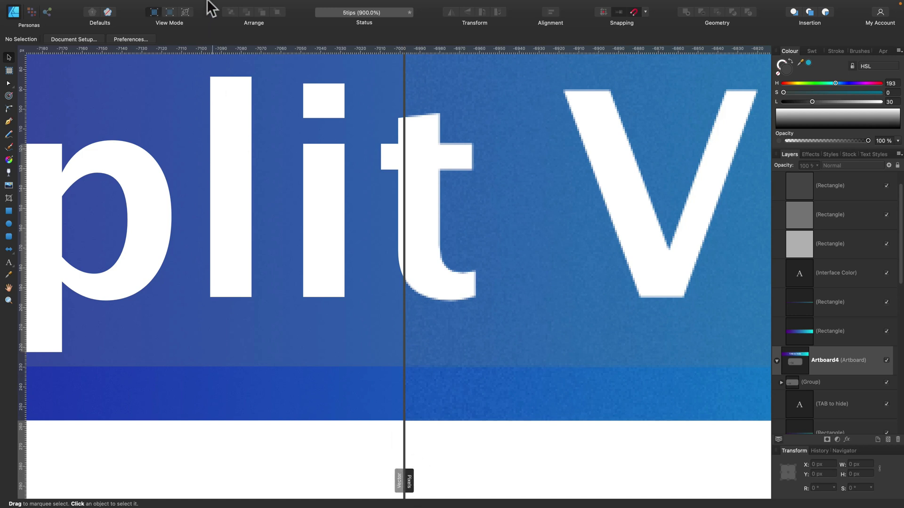
mouse_move(212, 4)
Set the right half to Outline and cycle the left half through Pixels, Retina, Outline and Pixels.
click(185, 11)
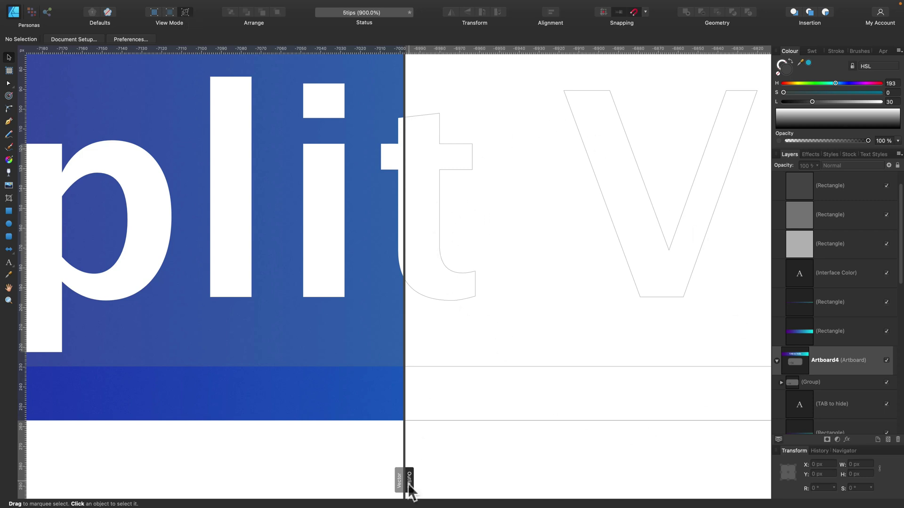
scroll(399, 479, down, 1)
scroll(384, 378, up, 3)
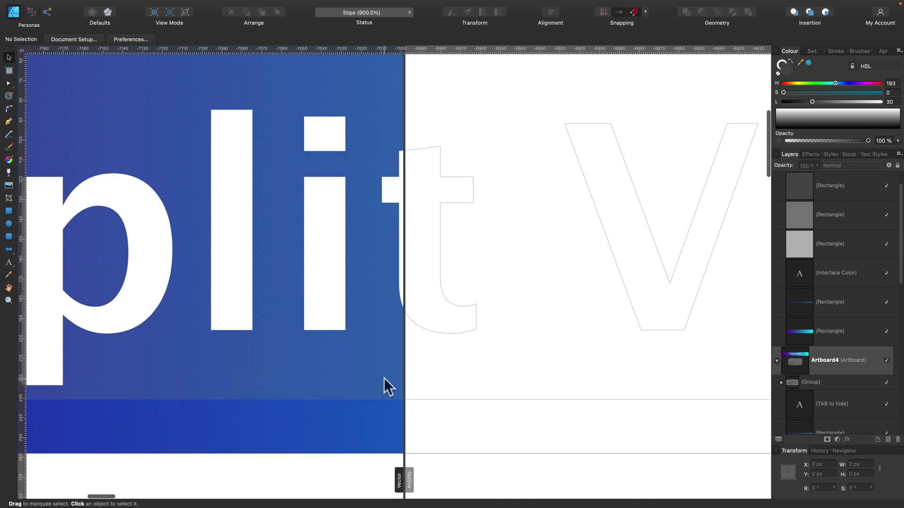
click(157, 10)
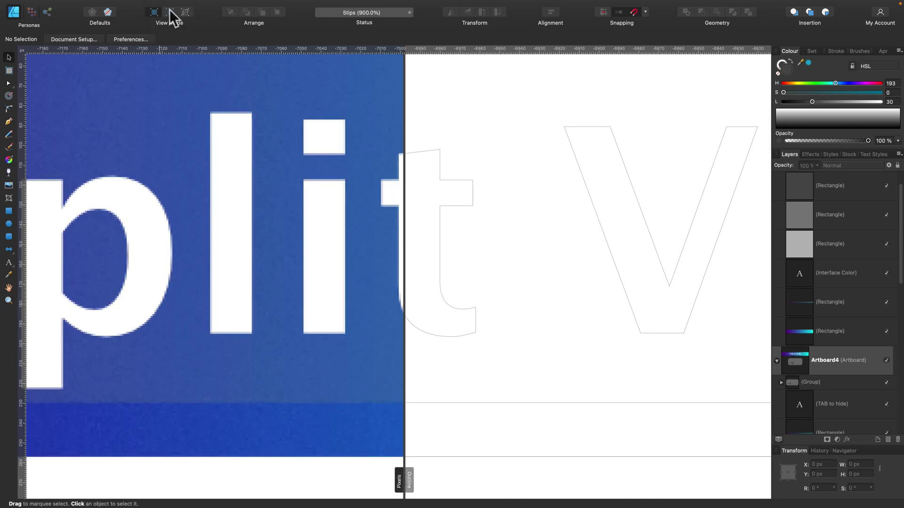
click(170, 10)
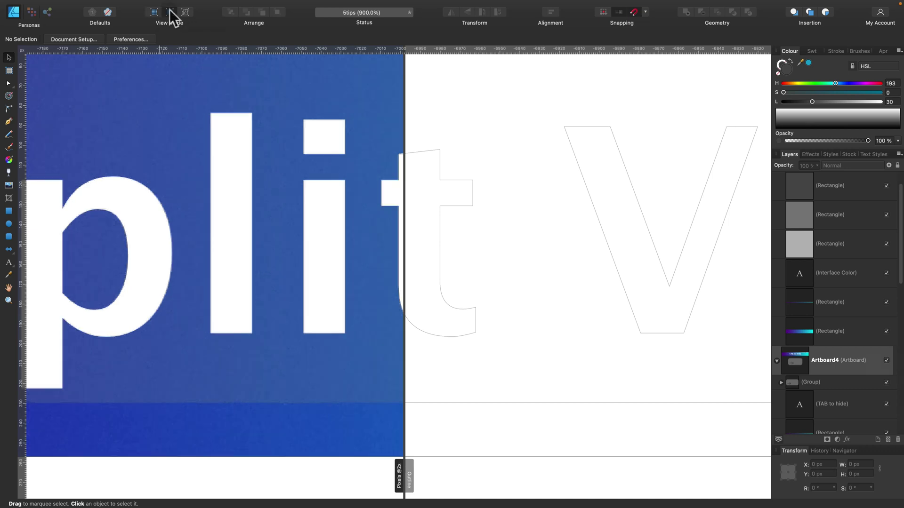
click(186, 11)
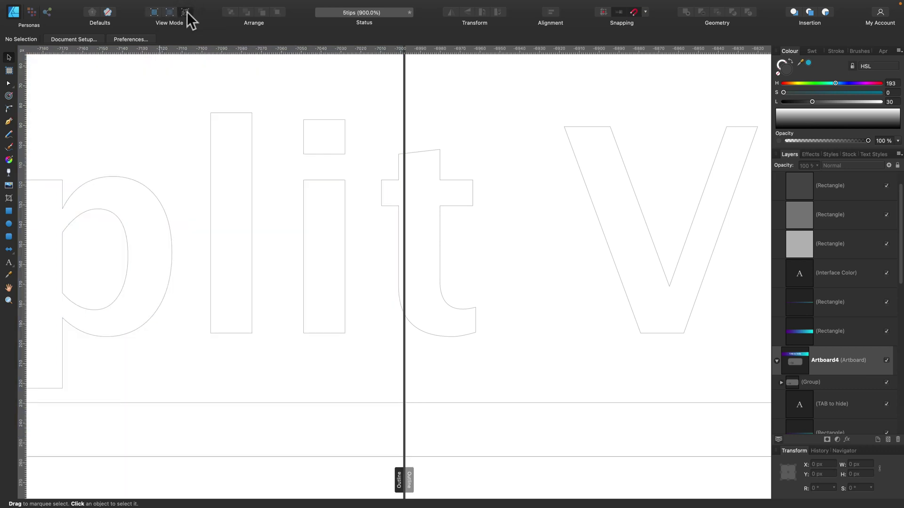
click(154, 14)
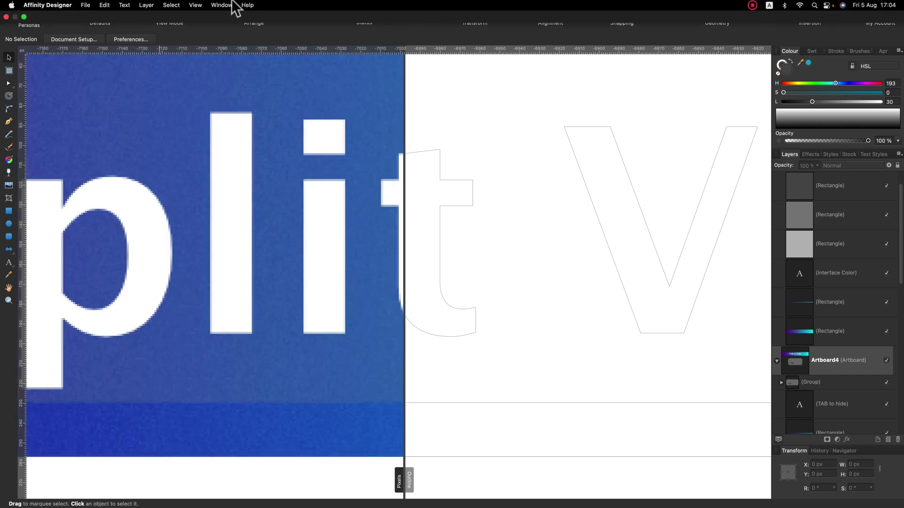
Switch the left half back to Vector via View > View Mode.
click(195, 4)
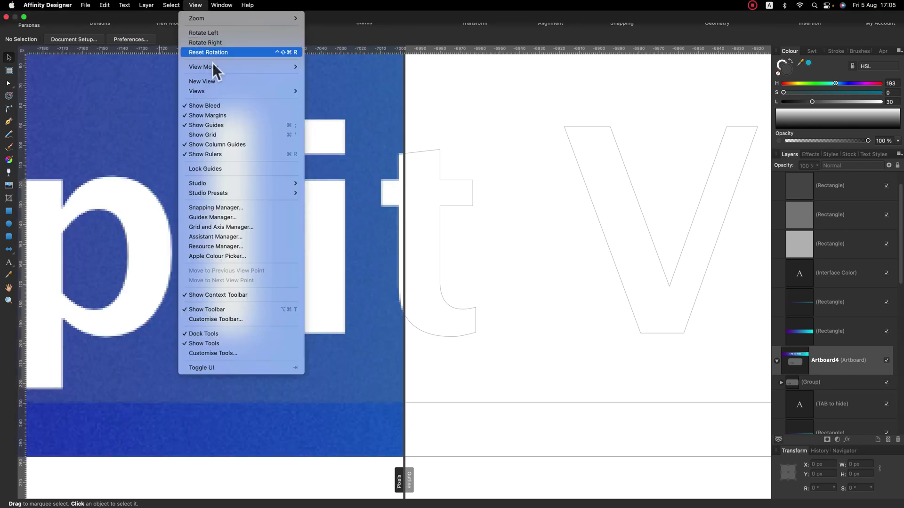
mouse_move(233, 68)
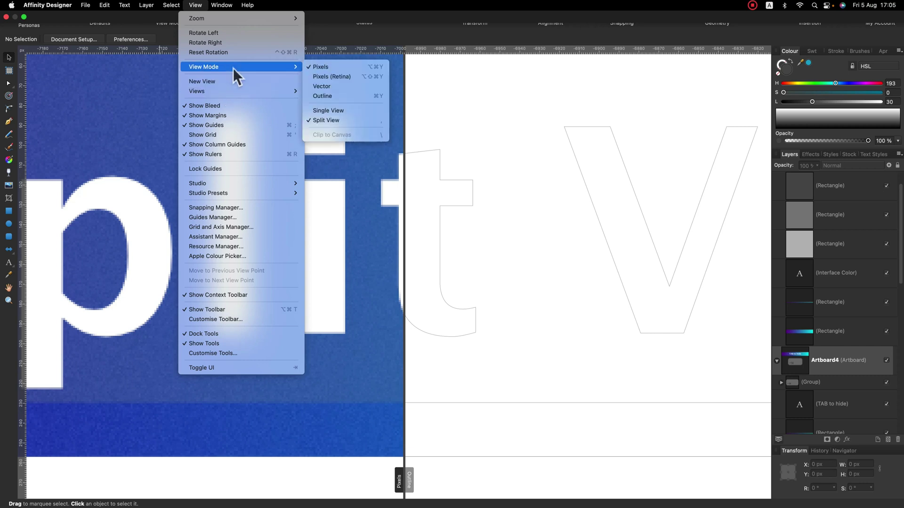
click(337, 88)
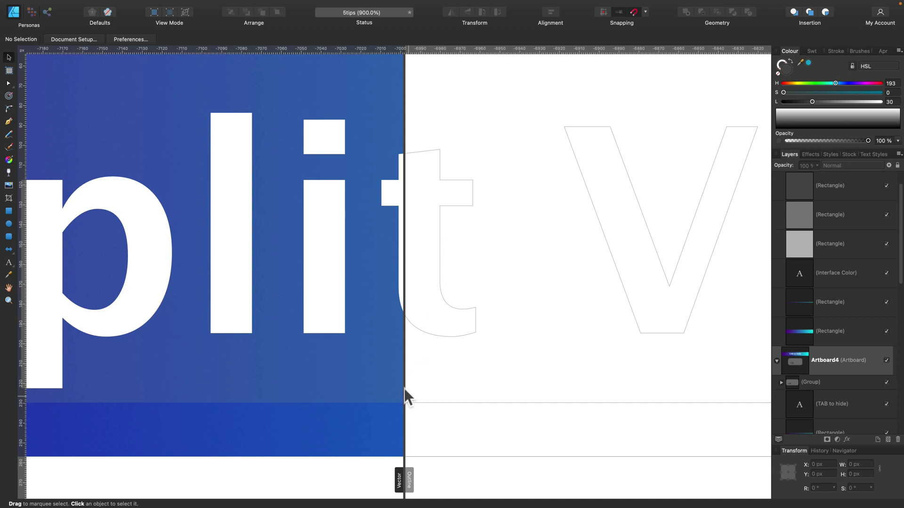
Drag the split divider right so Vector rendering covers most of the canvas.
drag(403, 387, 739, 384)
scroll(652, 354, left, 15)
scroll(653, 353, up, 2)
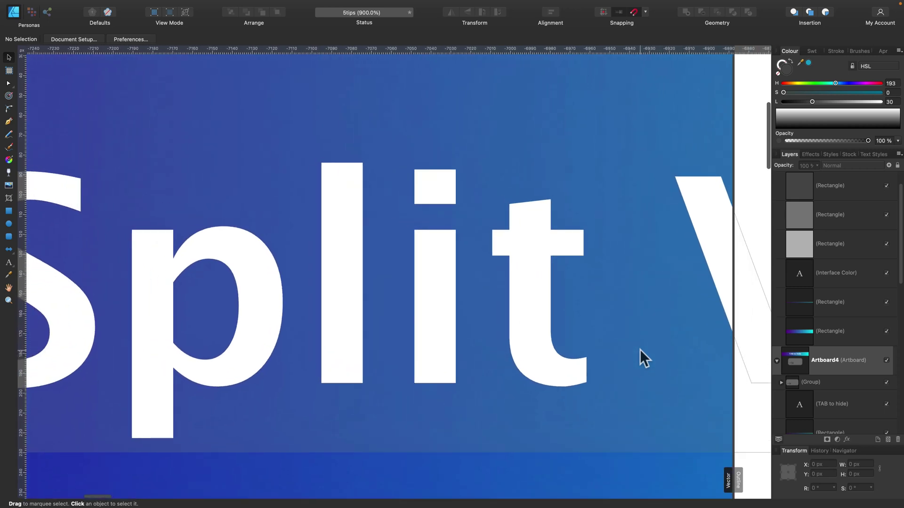
scroll(519, 258, right, 15)
scroll(519, 258, down, 2)
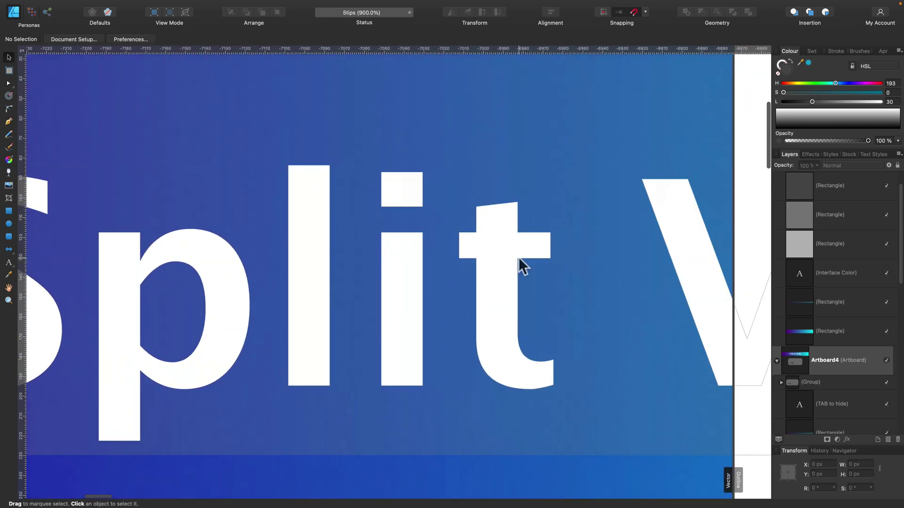
scroll(516, 258, down, 2)
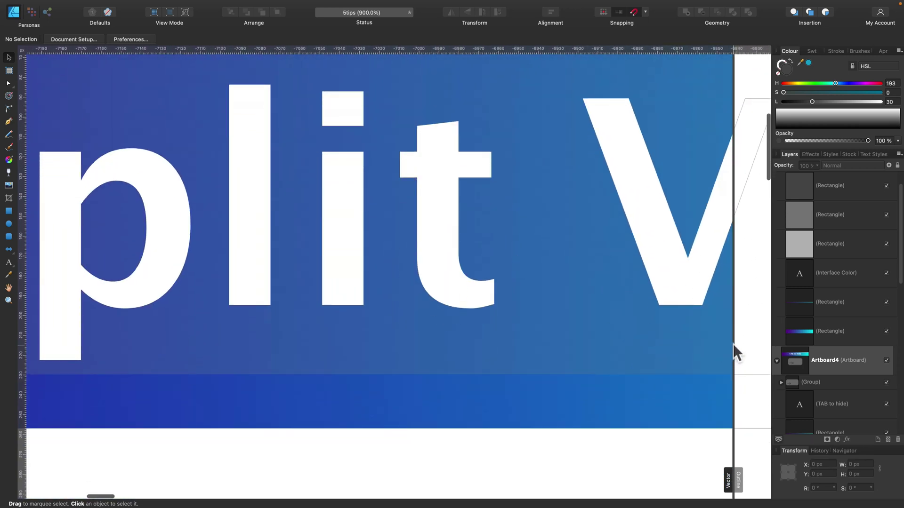
Drag the divider back left so most of the heading shows in Outline mode.
drag(733, 343, 5, 326)
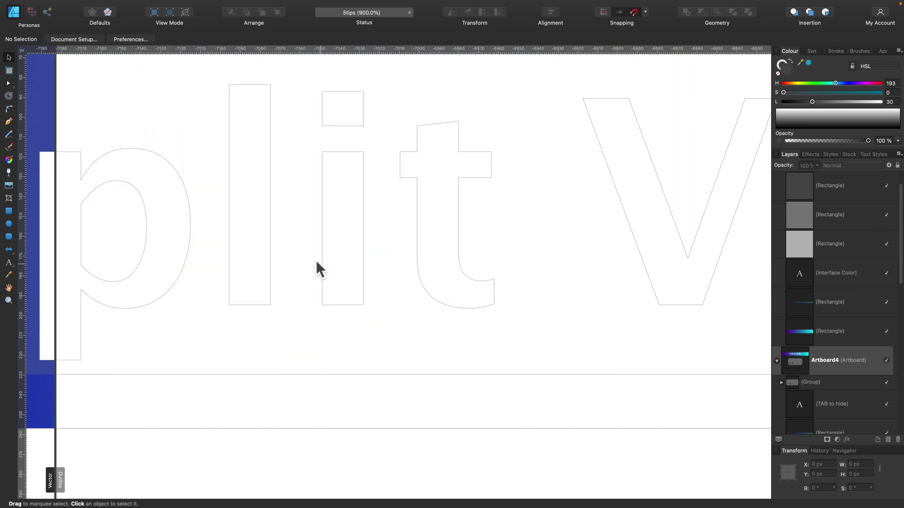
scroll(316, 260, left, 10)
scroll(316, 261, right, 15)
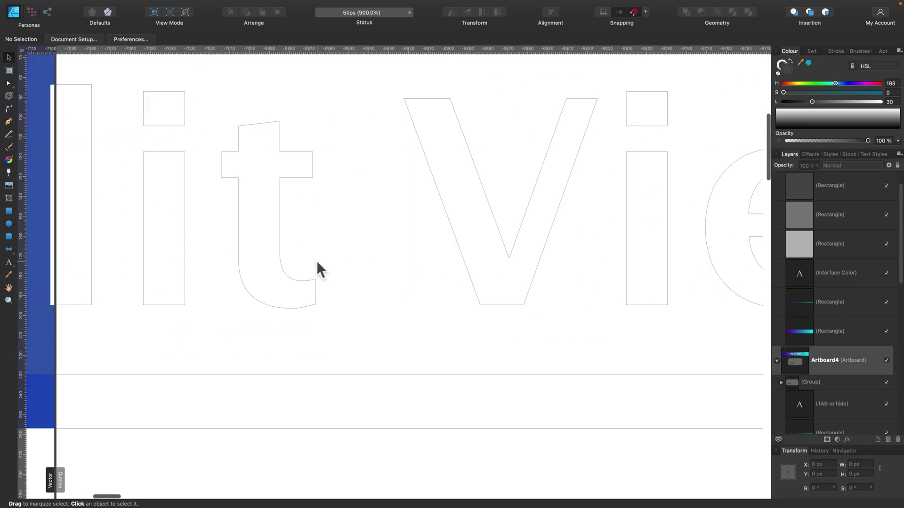
scroll(316, 260, right, 4)
scroll(317, 261, up, 5)
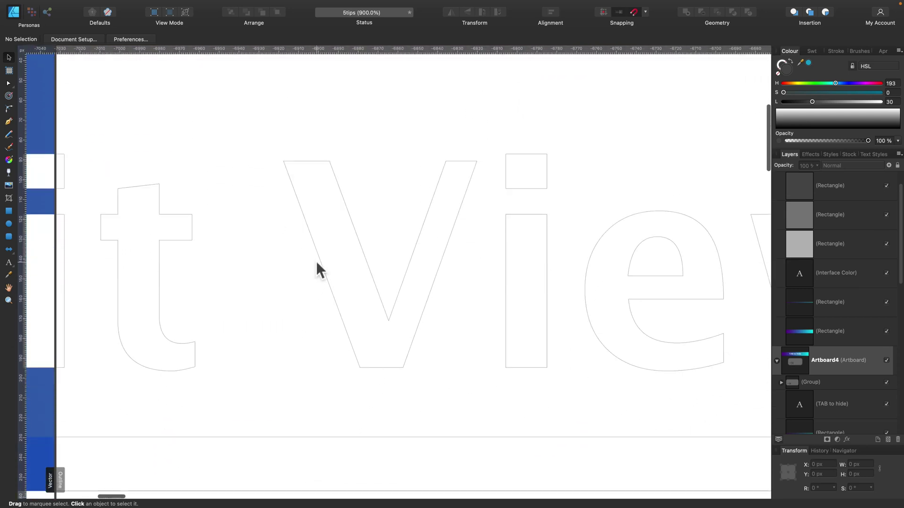
scroll(316, 260, down, 4)
scroll(316, 261, down, 3)
scroll(316, 261, left, 20)
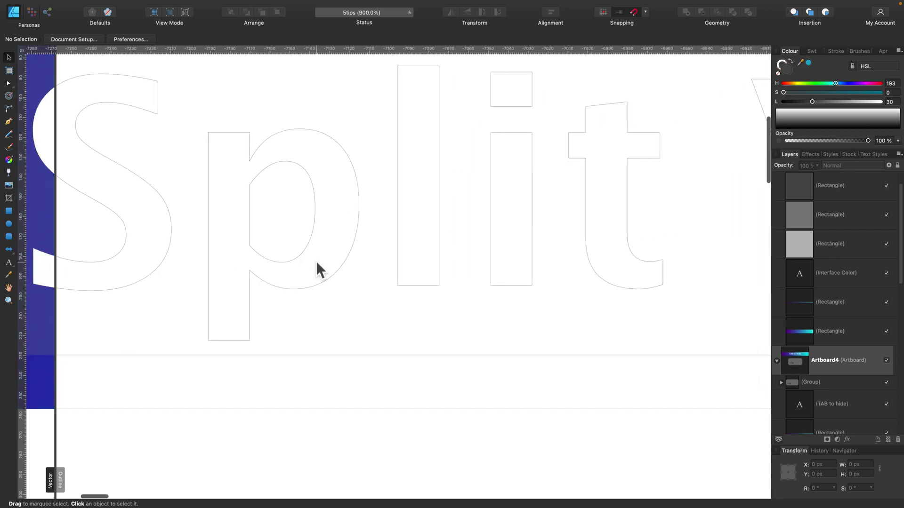
Drag the divider right again to reveal the filled banner, then zoom out twice.
drag(56, 304, 741, 323)
scroll(479, 310, down, 3)
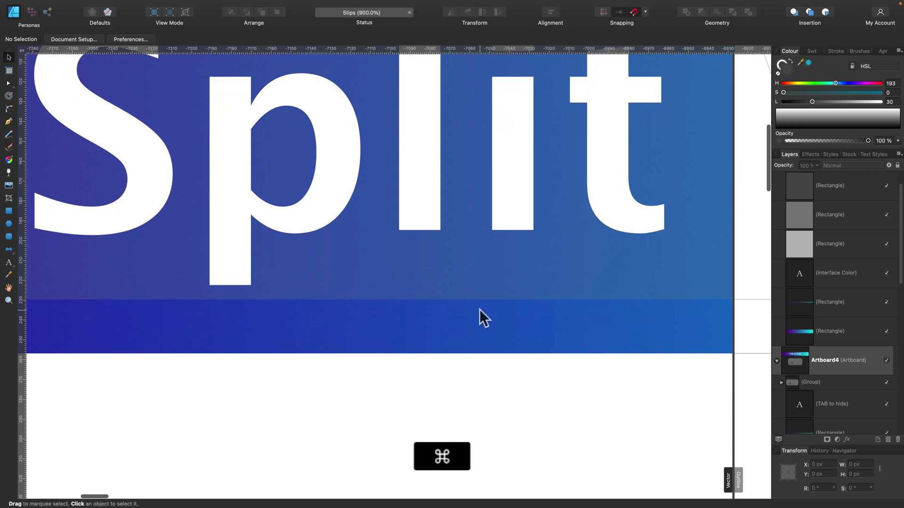
key(super+minus)
key(super+minus)
key(super+minus)
key(super+minus)
key(super+minus)
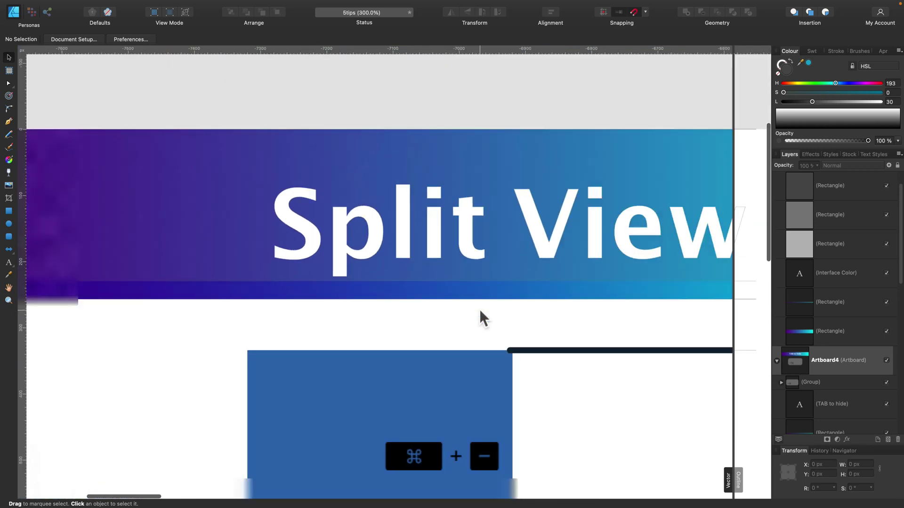
key(super+minus)
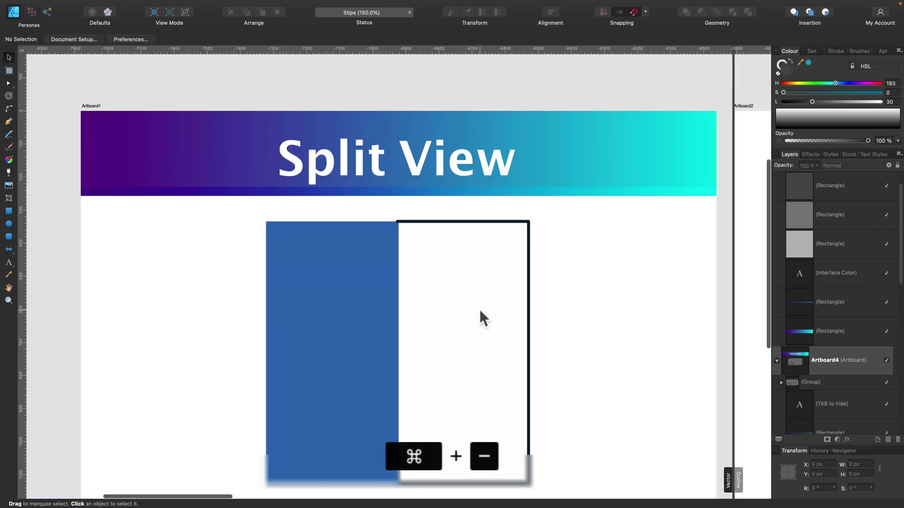
Scroll right to the Shift + X artboard and toggle the Colour panel's fill and stroke swatches.
scroll(480, 310, right, 10)
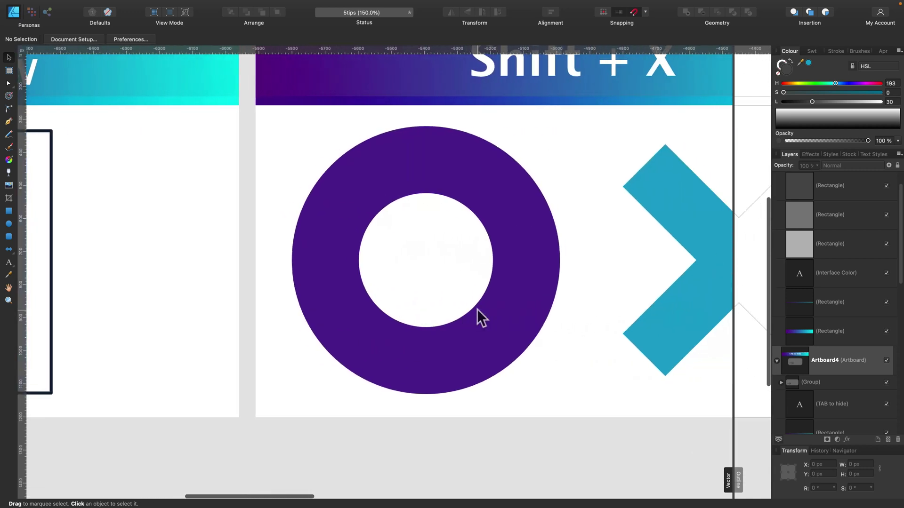
scroll(476, 309, right, 6)
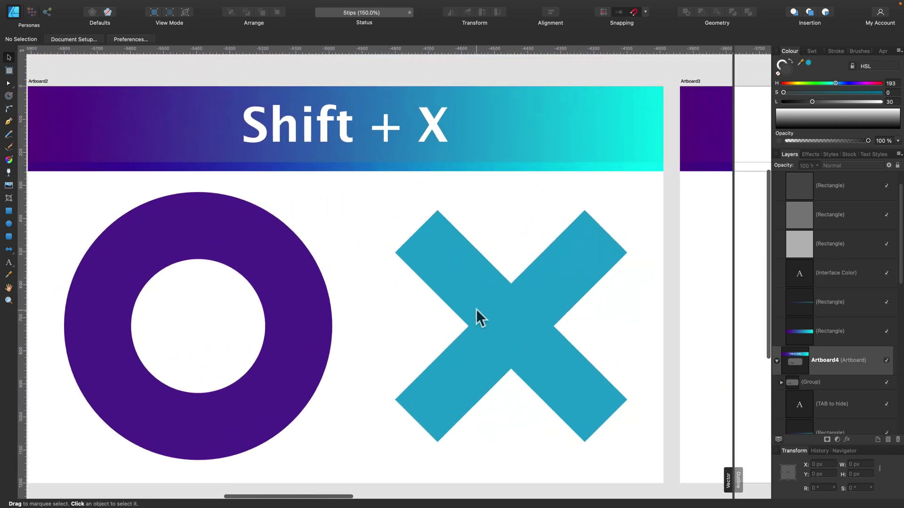
scroll(476, 309, right, 1)
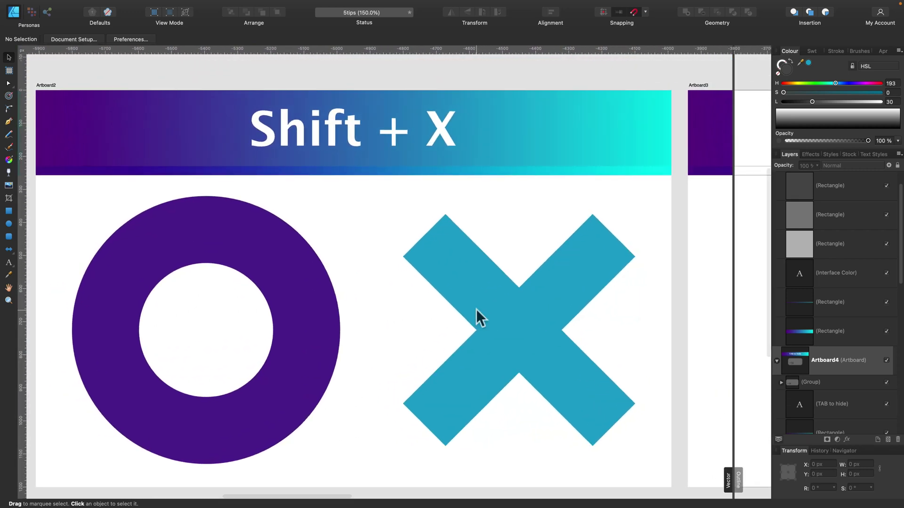
click(782, 65)
click(788, 71)
click(782, 65)
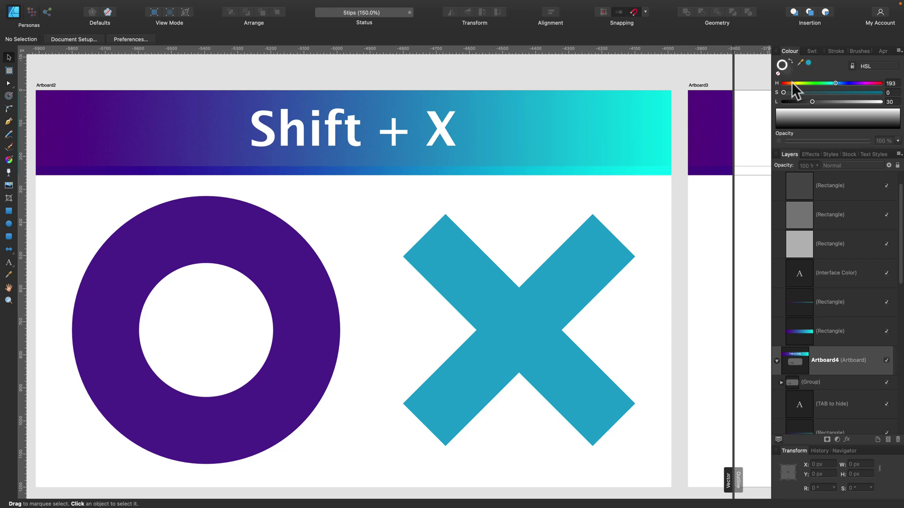
Give the donut a green 19 pt stroke and shift its fill hue to navy blue.
click(312, 270)
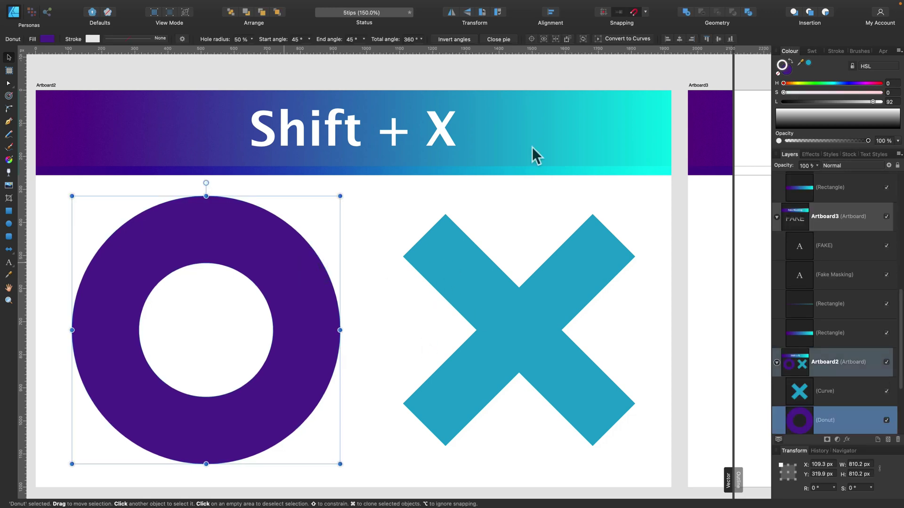
mouse_move(822, 83)
mouse_down()
mouse_move(880, 92)
mouse_move(821, 101)
mouse_move(843, 75)
mouse_move(834, 75)
mouse_up()
click(833, 51)
click(790, 51)
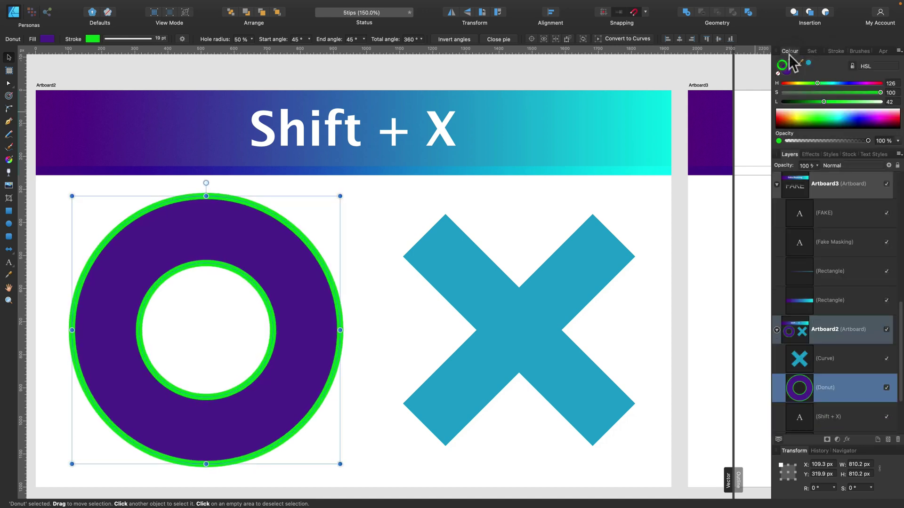
click(791, 70)
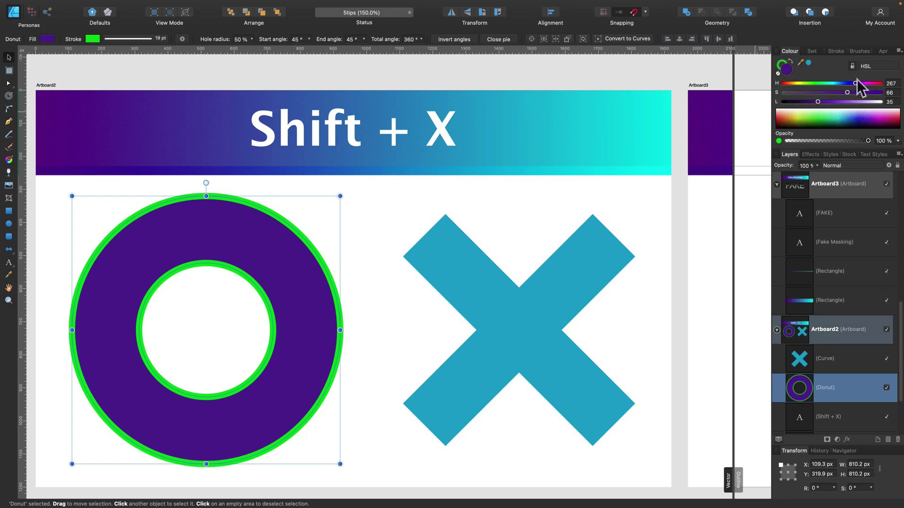
mouse_move(857, 82)
mouse_down()
mouse_move(795, 83)
mouse_move(842, 84)
mouse_up()
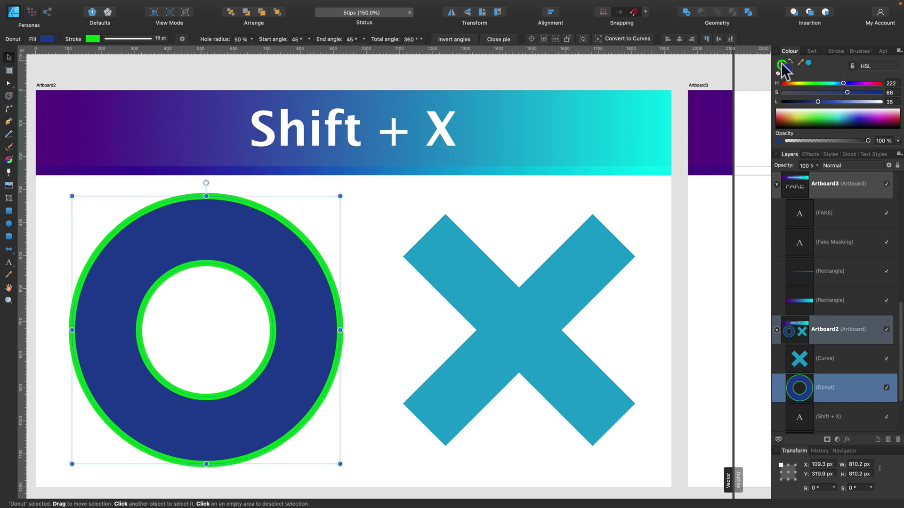
key(x)
key(x)
key(x)
key(x)
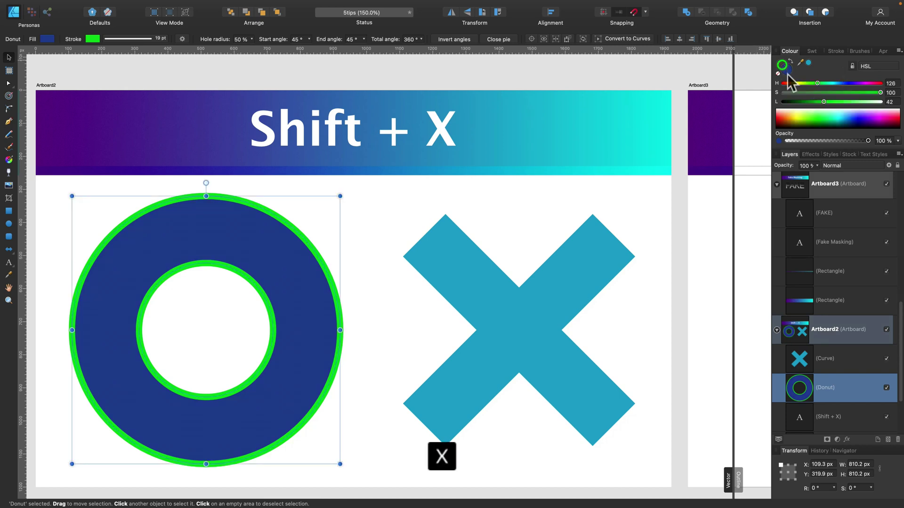
key(x)
key(x)
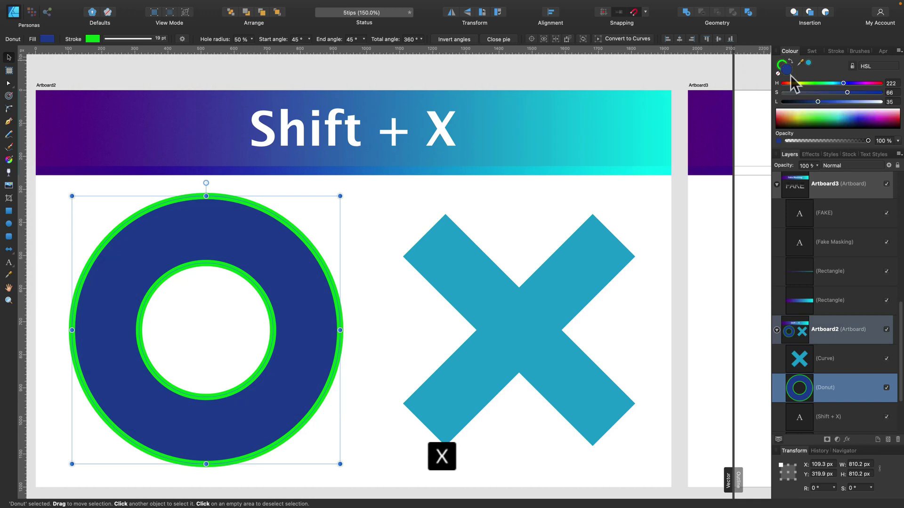
key(x)
key(x)
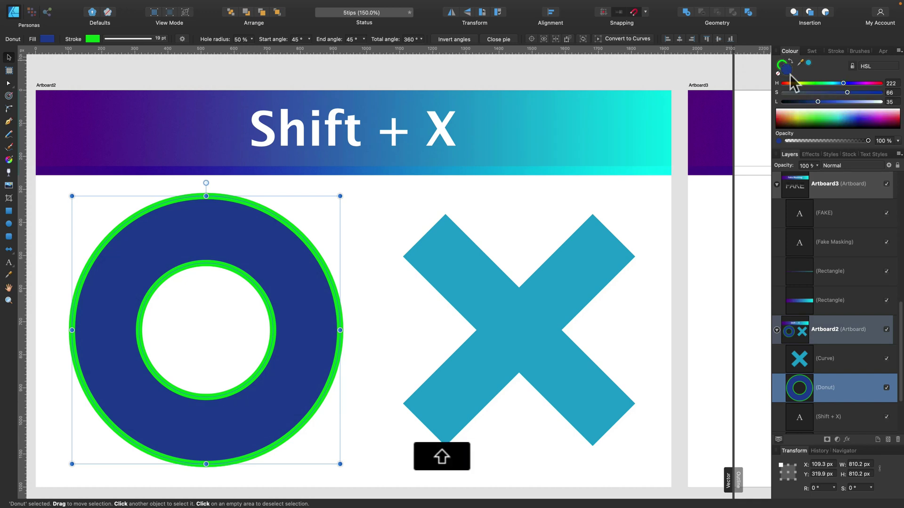
key(shift+x)
key(shift+x)
key(shift+x)
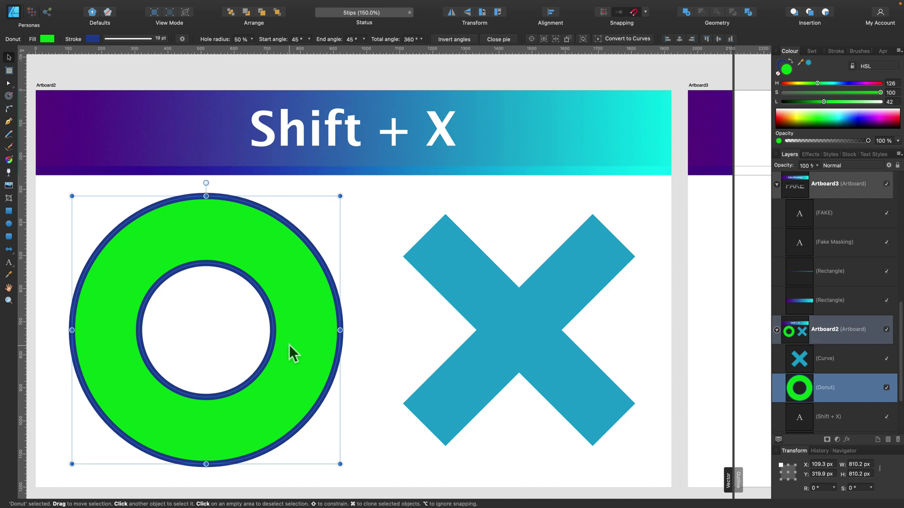
click(791, 60)
click(792, 61)
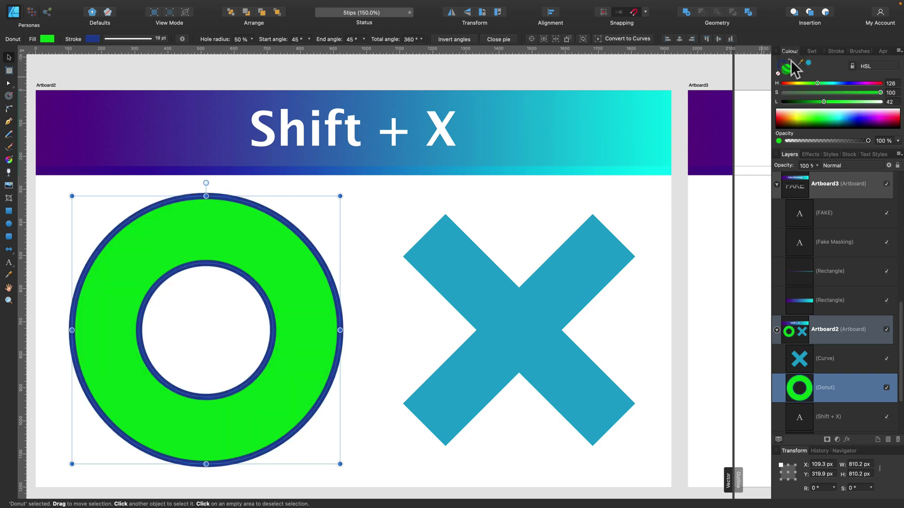
click(792, 60)
key(shift+x)
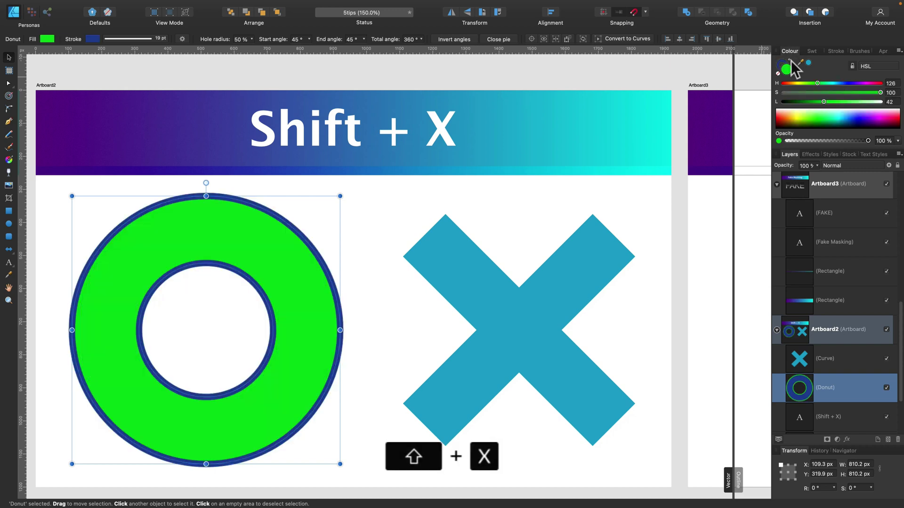
key(shift+x)
key(shift+x)
key(shift+x)
key(shift+x)
key(shift+x)
key(shift)
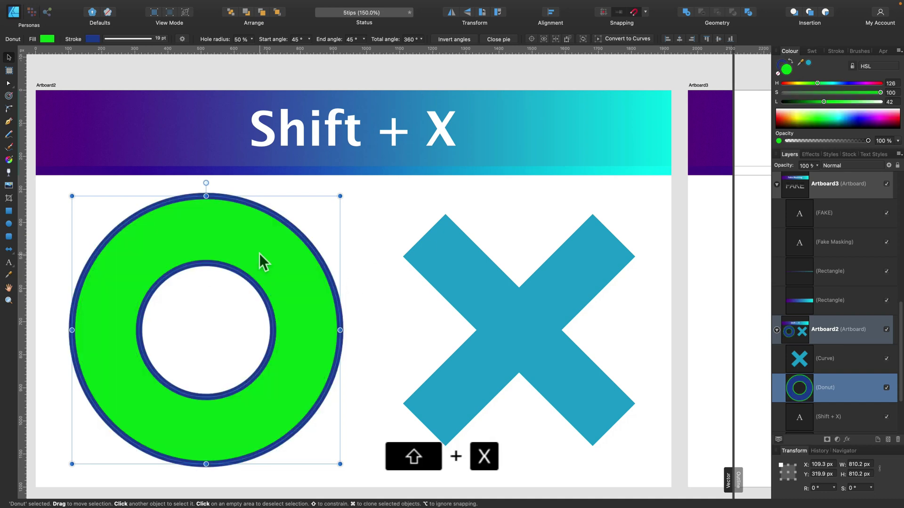
key(shift+x)
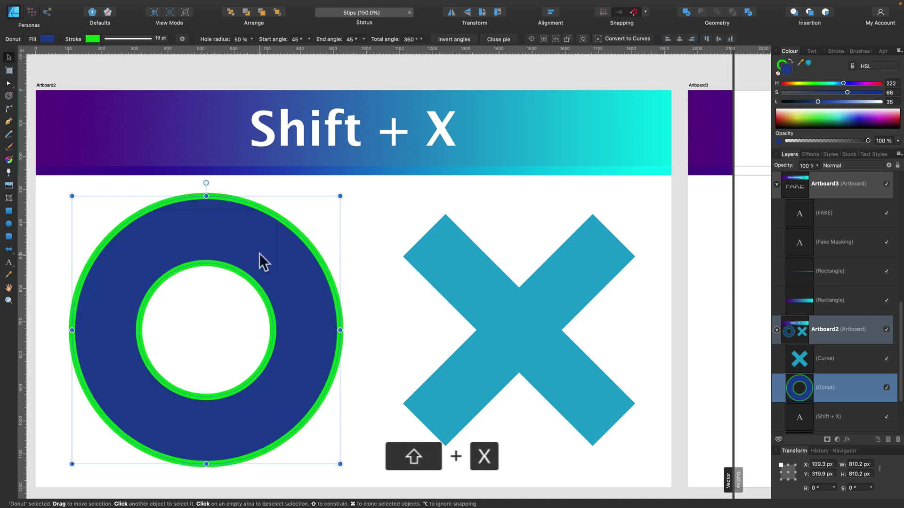
Scroll right to the Fake Masking artboard, select the FAKE text, then deselect it.
scroll(259, 253, right, 1)
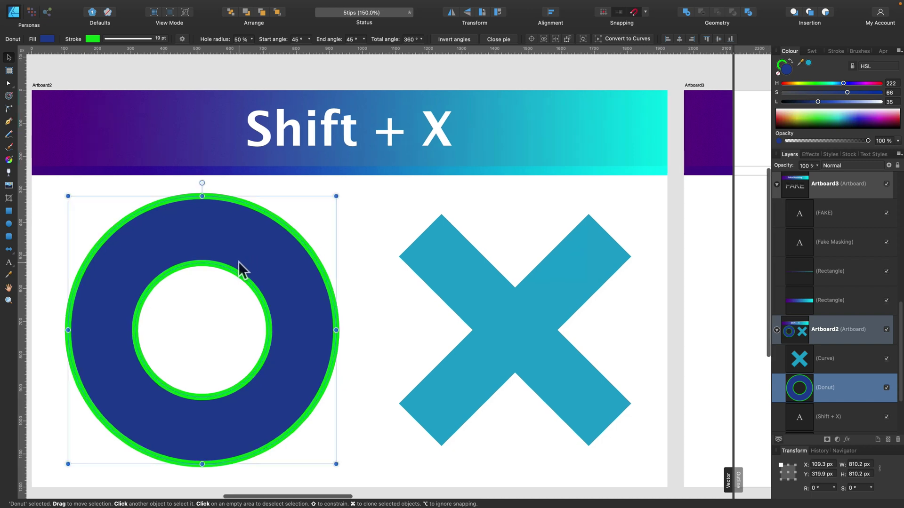
scroll(263, 261, right, 2)
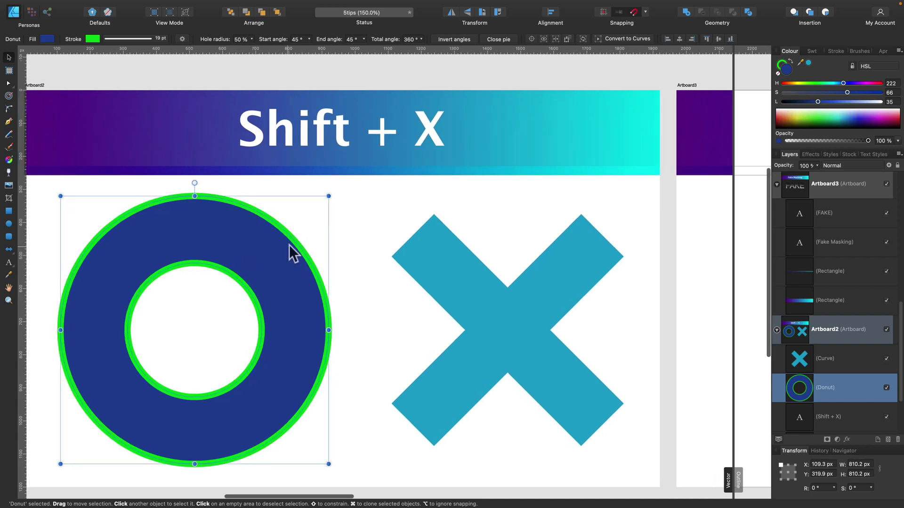
scroll(554, 284, right, 10)
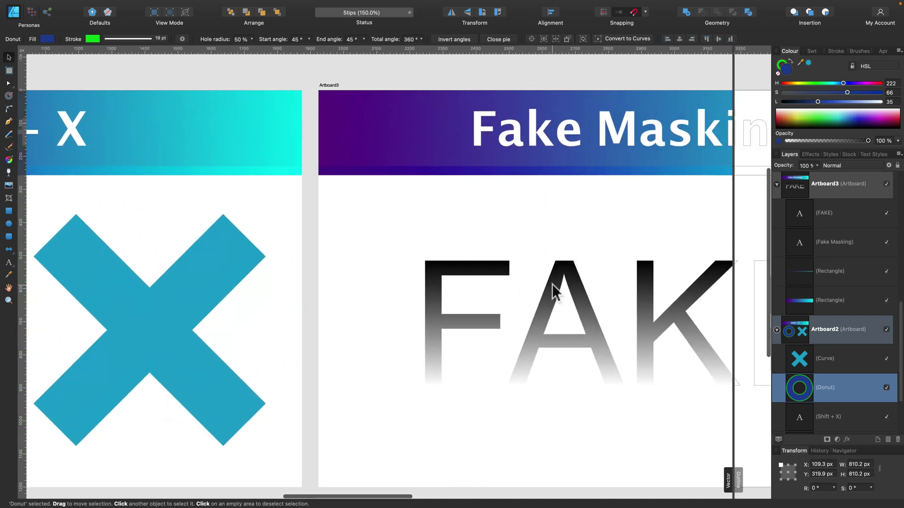
scroll(553, 283, right, 6)
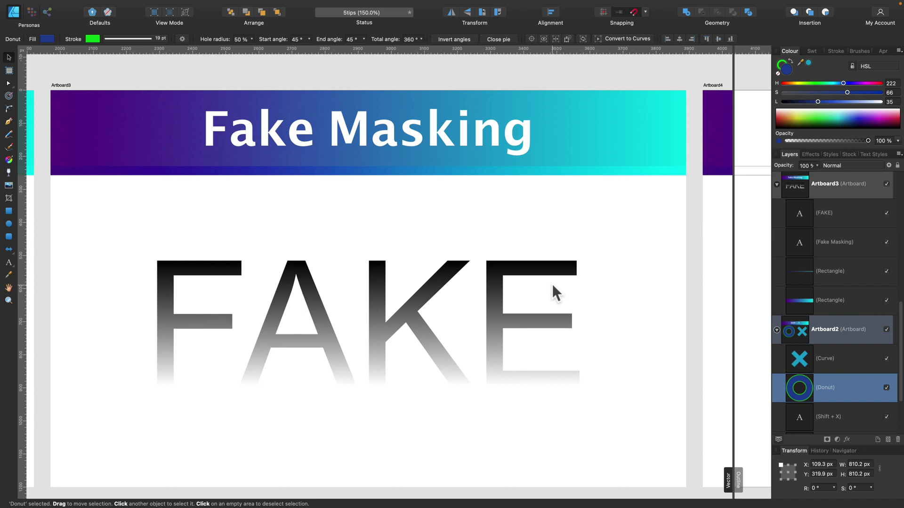
click(499, 284)
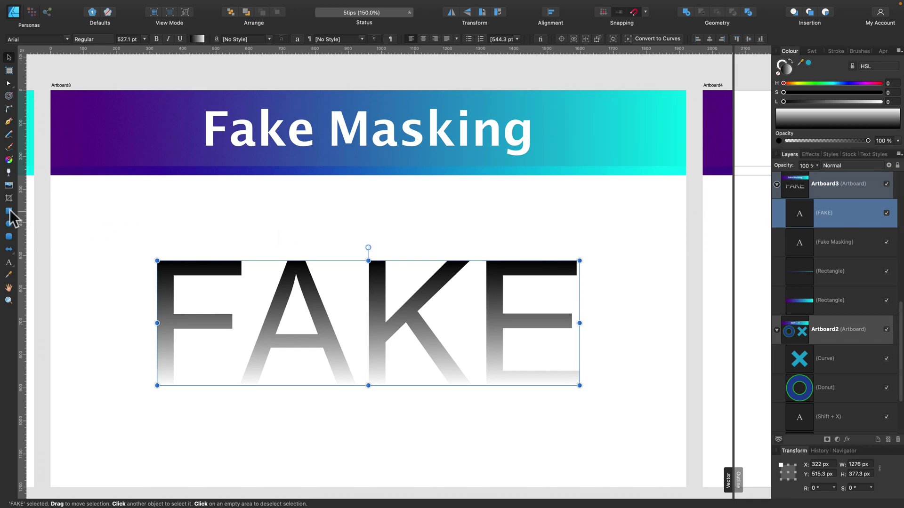
click(248, 228)
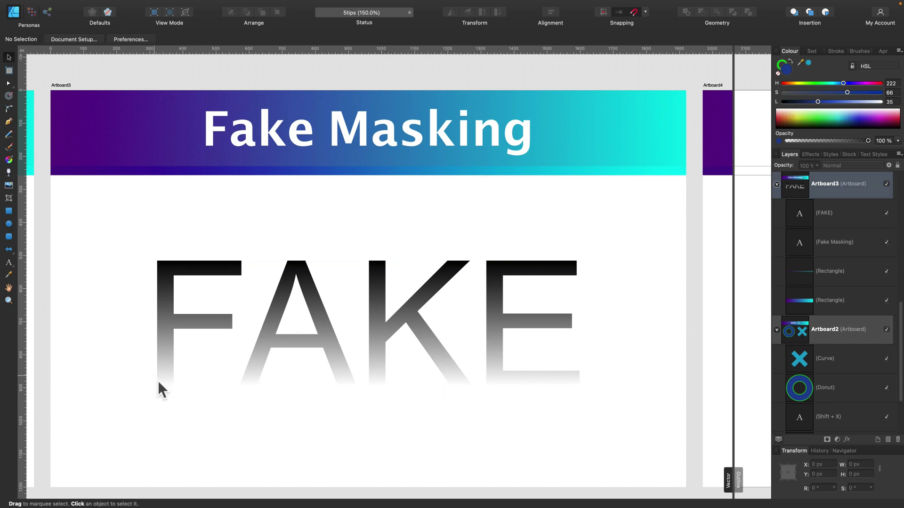
Redraw the FAKE text's gradient as a top-to-bottom fade.
click(205, 322)
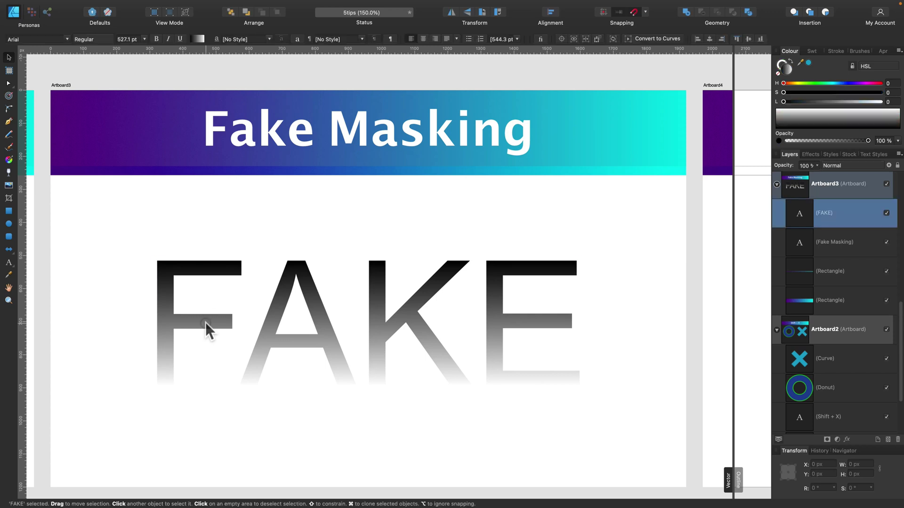
click(8, 159)
drag(374, 274, 375, 368)
key(Caps_Lock)
key(Caps_Lock)
key(shift)
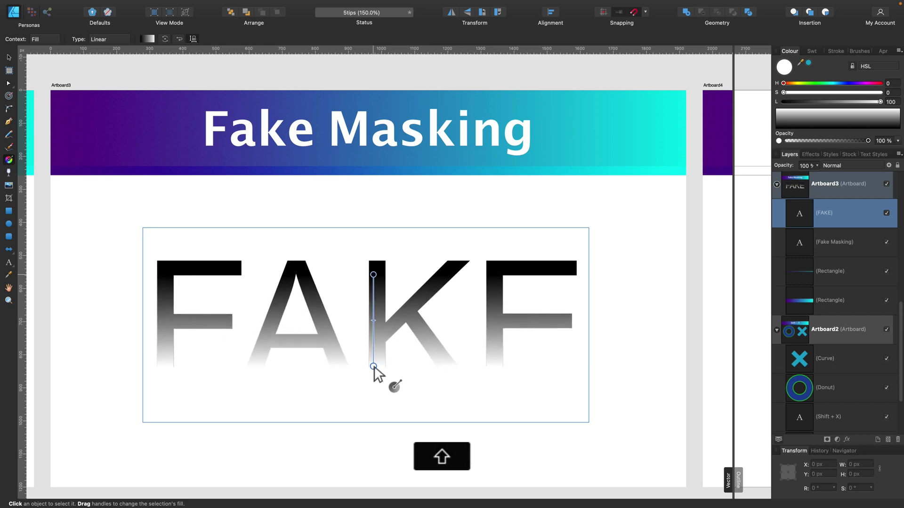
Draw a large stroke-free rectangle over FAKE, send it to back, and nudge it left.
click(9, 211)
mouse_move(127, 218)
mouse_down()
mouse_move(520, 410)
mouse_move(660, 430)
mouse_move(650, 431)
mouse_up()
click(781, 64)
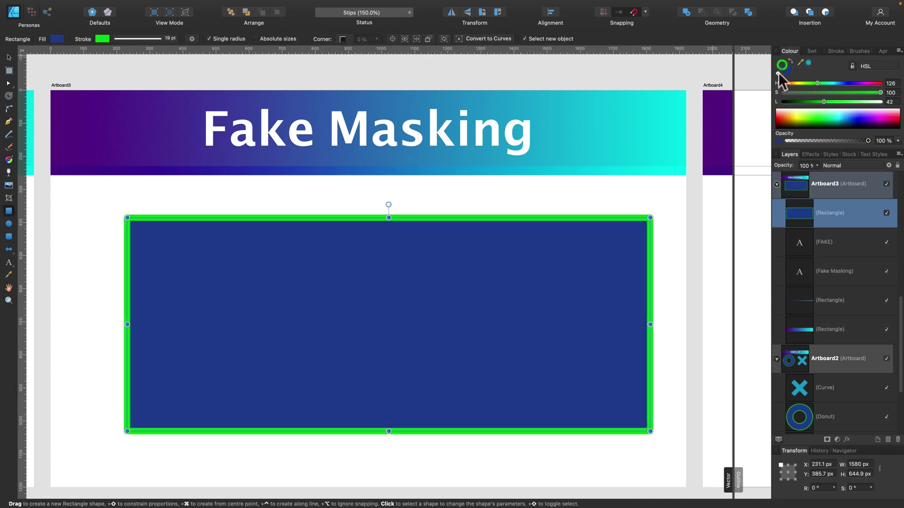
click(778, 73)
key(super+shift+bracketleft)
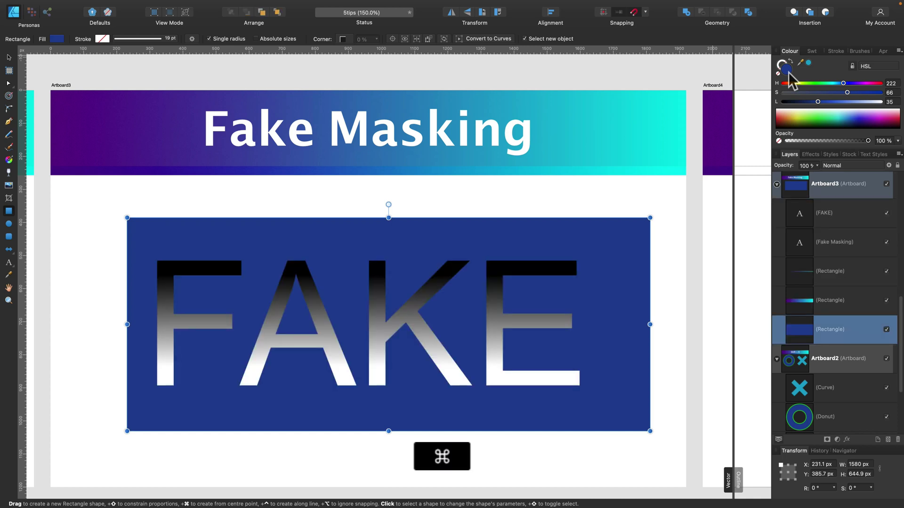
click(9, 57)
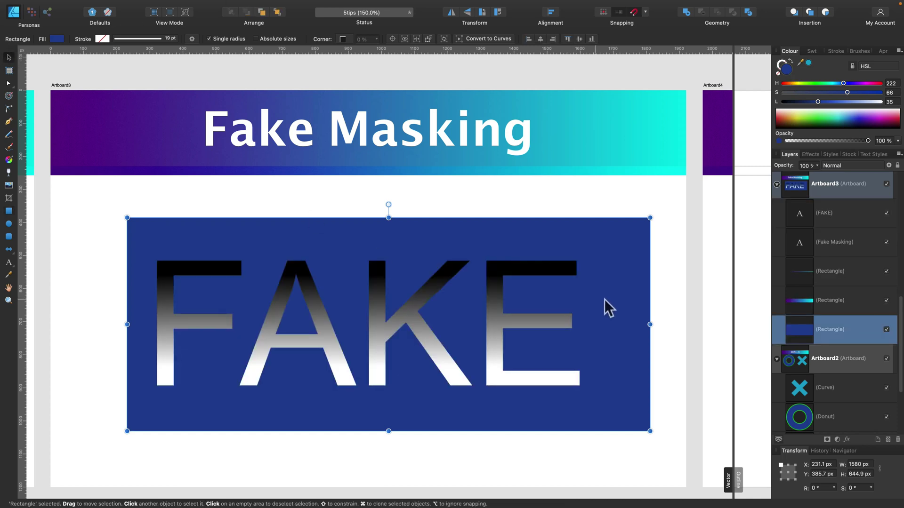
drag(604, 300, 584, 300)
Make the FAKE gradient run straight down to the letters' bottom edge.
click(490, 299)
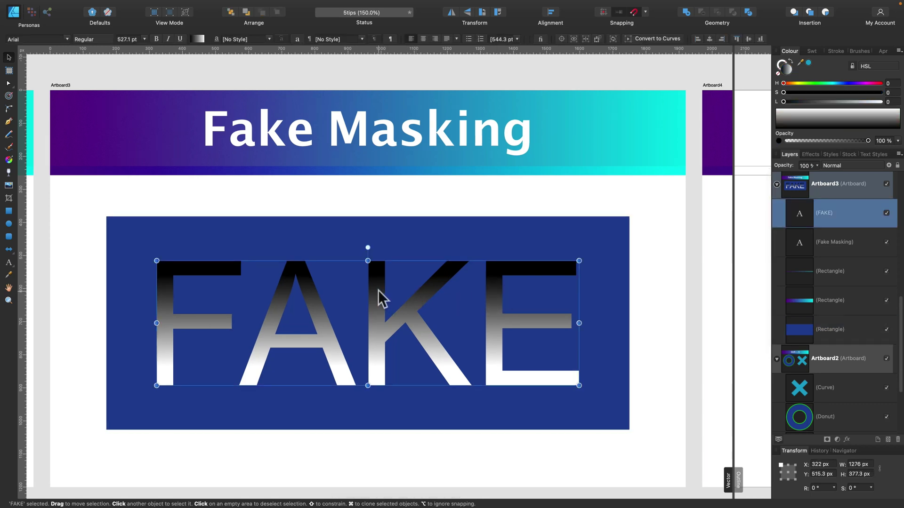
click(9, 160)
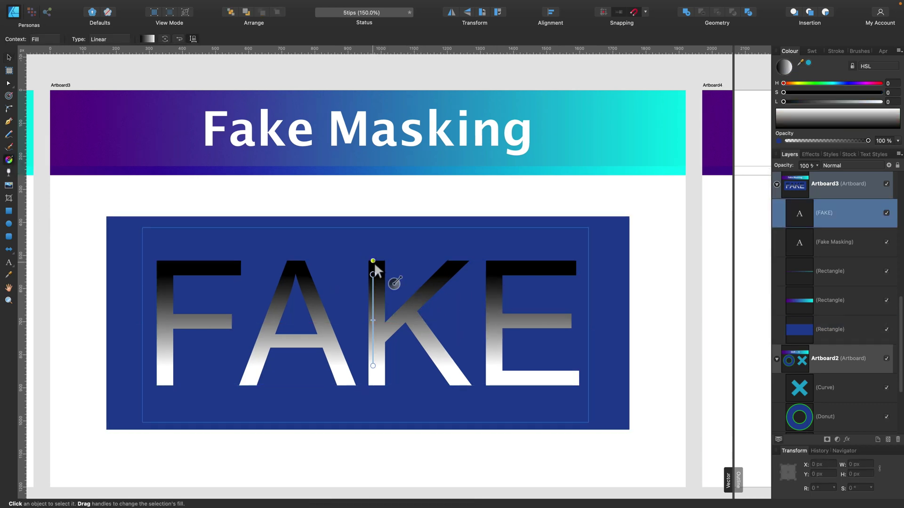
drag(369, 262, 374, 264)
drag(373, 365, 376, 385)
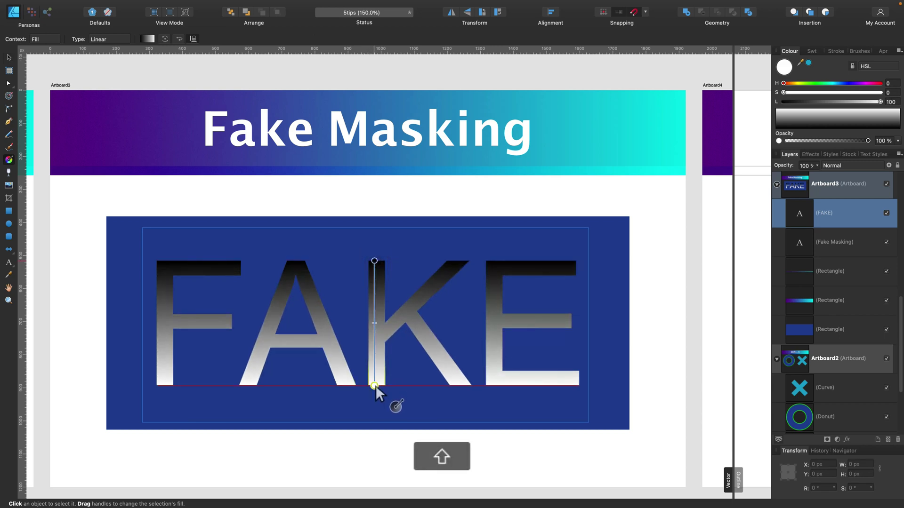
Set the gradient's start stop to a darkened magenta at 100 saturation.
click(147, 39)
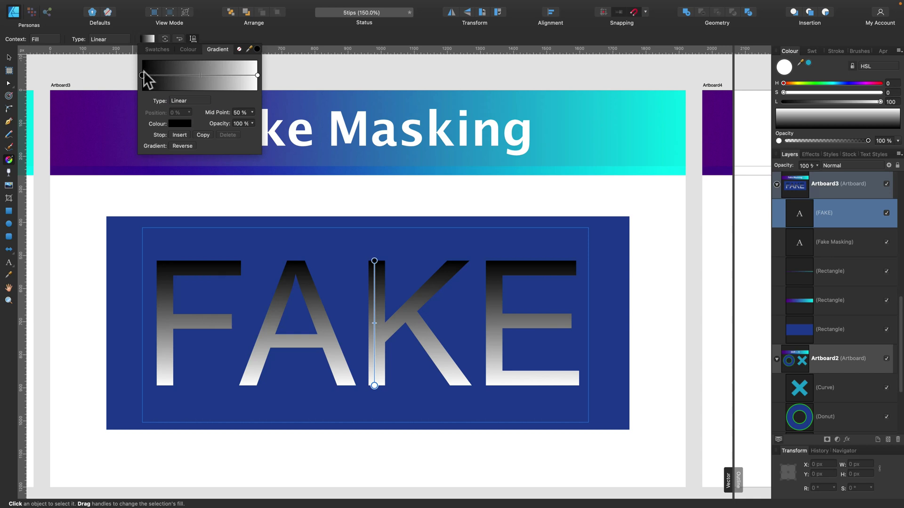
click(182, 122)
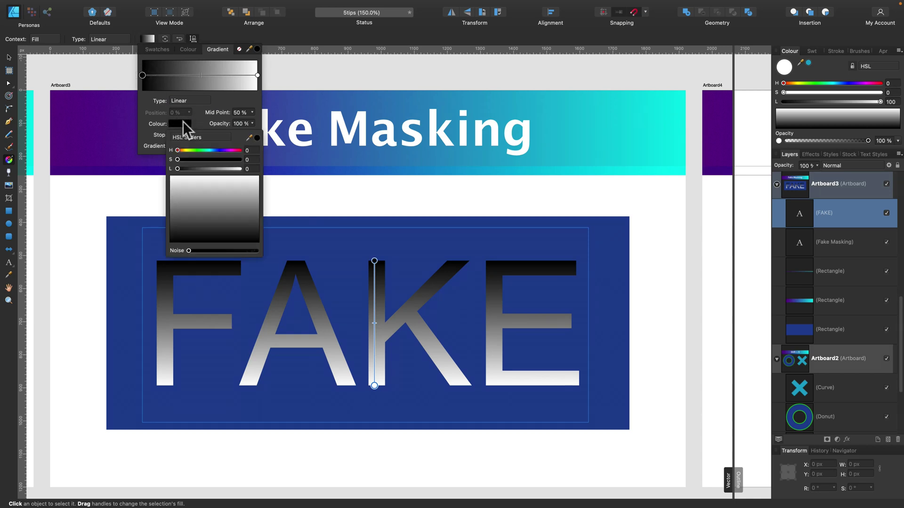
drag(178, 150, 181, 151)
click(238, 160)
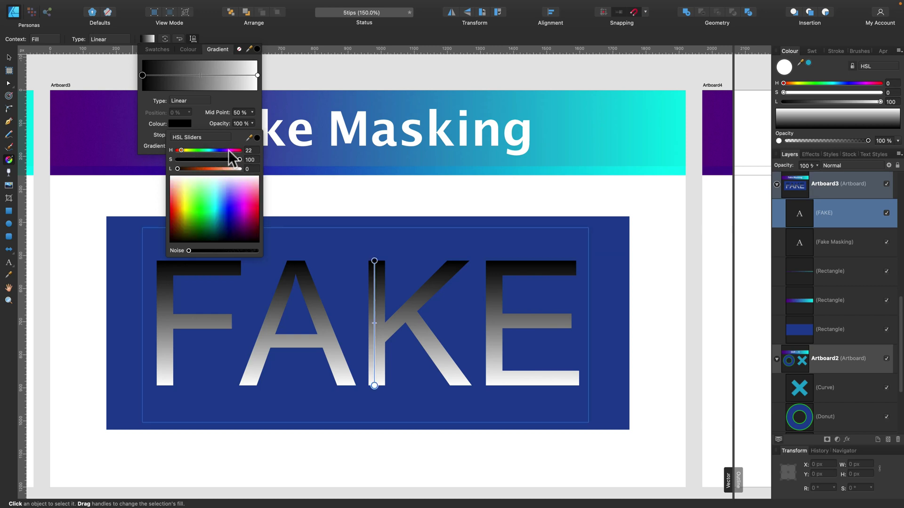
click(229, 151)
click(217, 169)
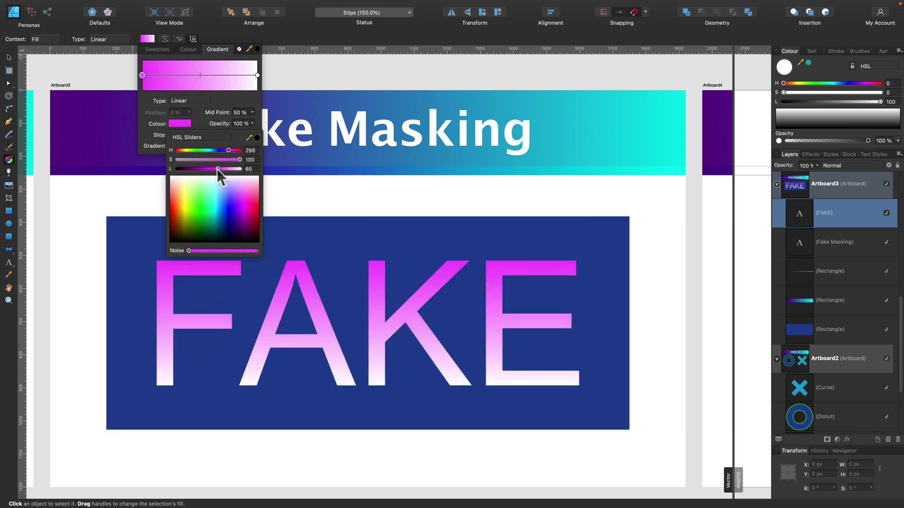
drag(210, 169, 203, 169)
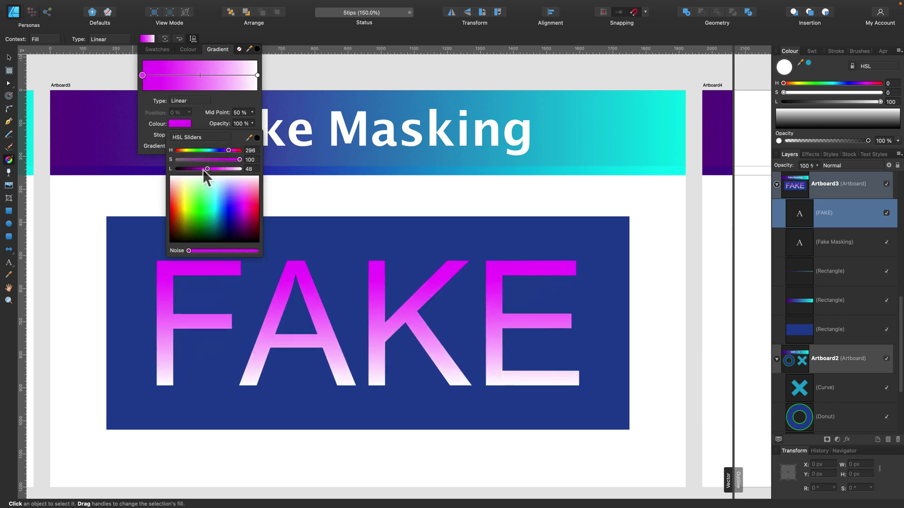
Eyedrop the rectangle's blue for the gradient's white end stop.
click(258, 75)
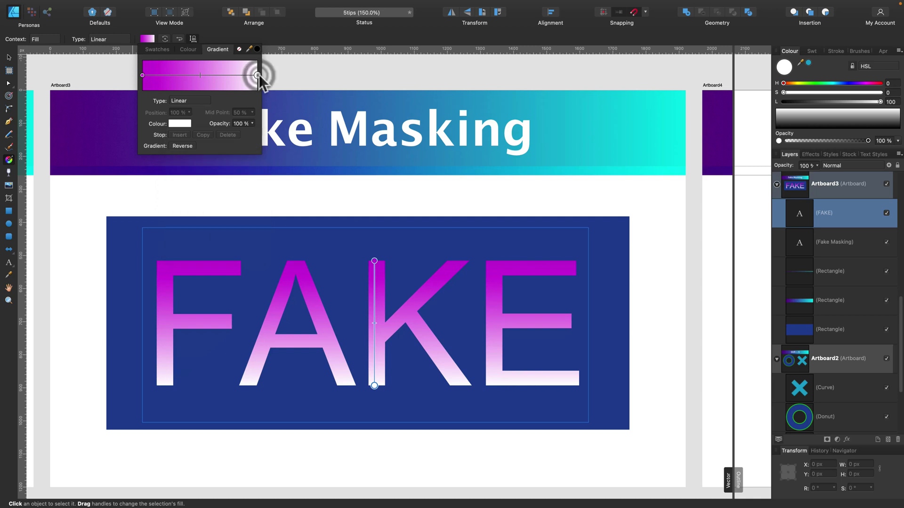
click(184, 123)
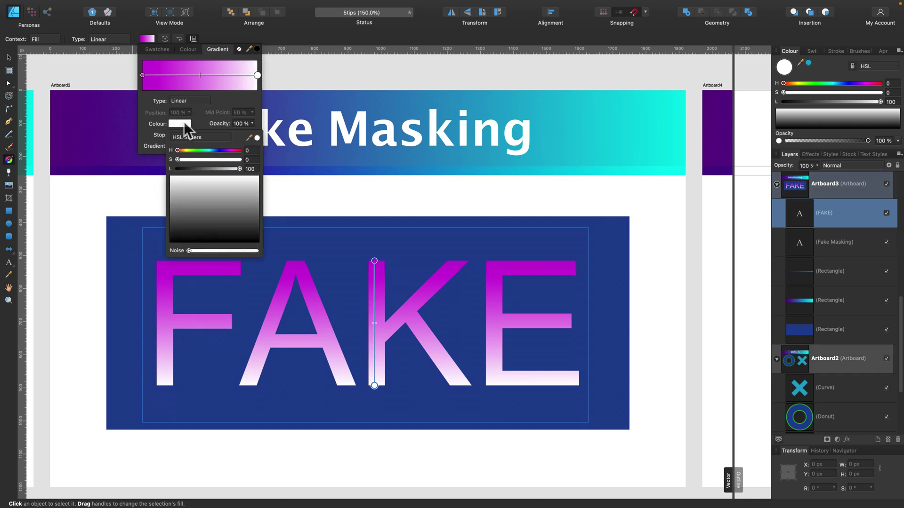
drag(250, 138, 177, 383)
Apply the sampled blue, push the gradient midpoint toward the letters' bottoms, and deselect.
click(257, 137)
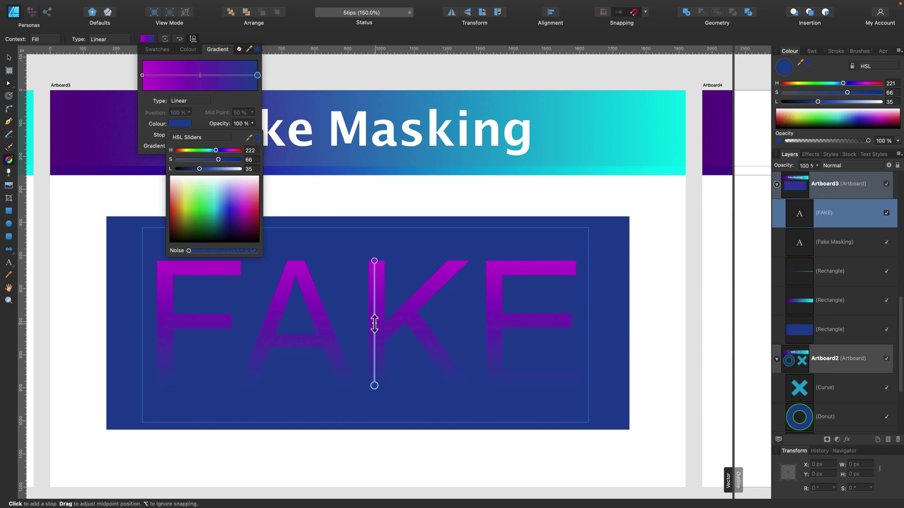
mouse_move(374, 323)
mouse_down()
mouse_move(374, 378)
mouse_move(374, 270)
mouse_move(384, 325)
mouse_move(374, 383)
mouse_move(374, 375)
mouse_up()
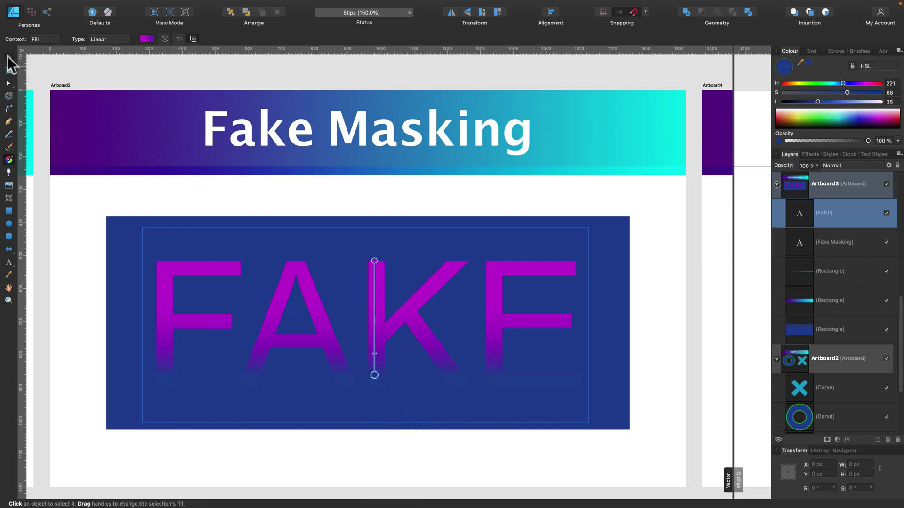
click(8, 57)
click(290, 203)
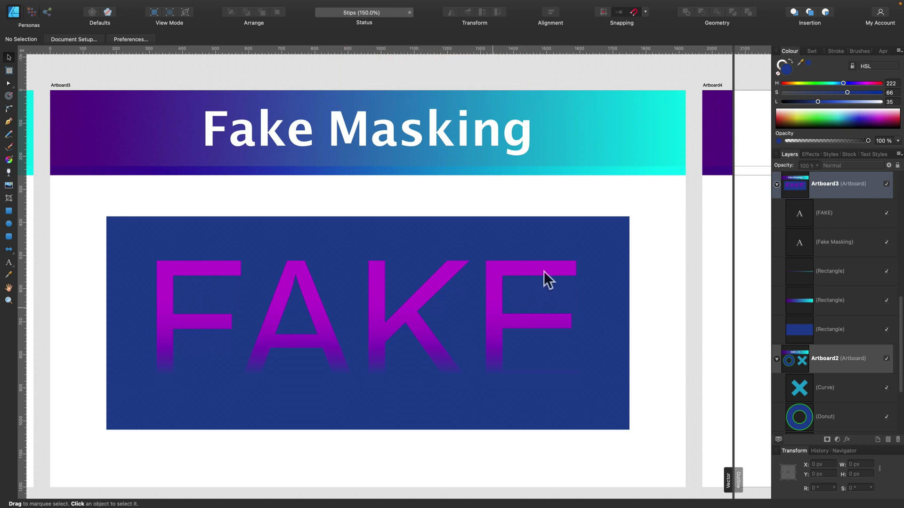
Bring the 'TAB to hide' artboard into view and toggle the toolbars and panels off and on with Tab.
scroll(606, 255, right, 10)
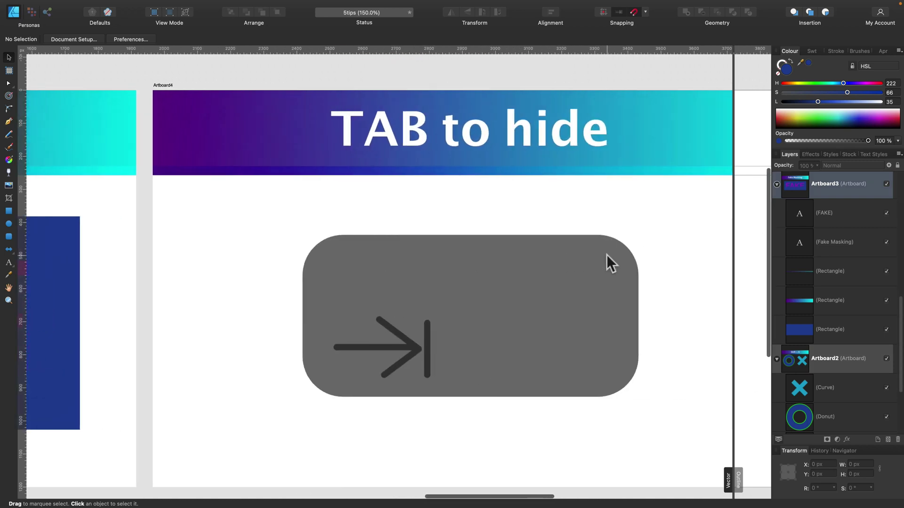
scroll(606, 255, right, 4)
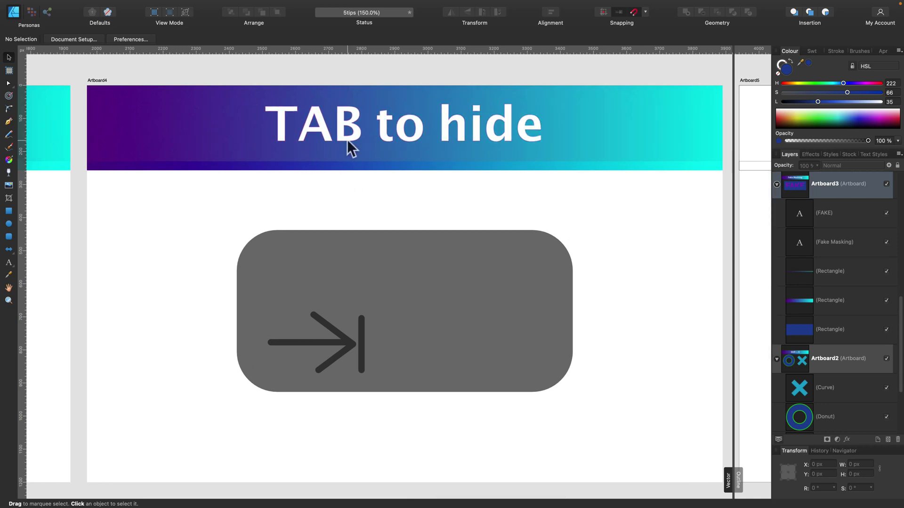
key(Tab)
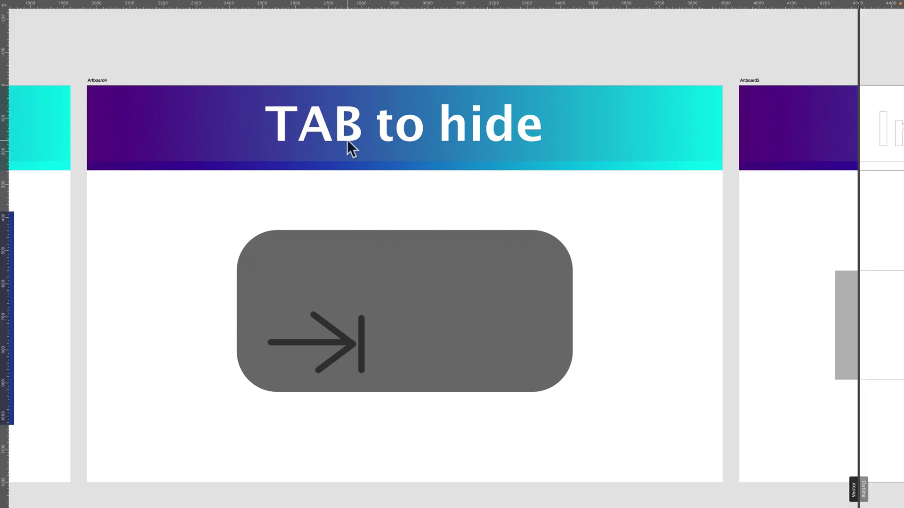
key(Tab)
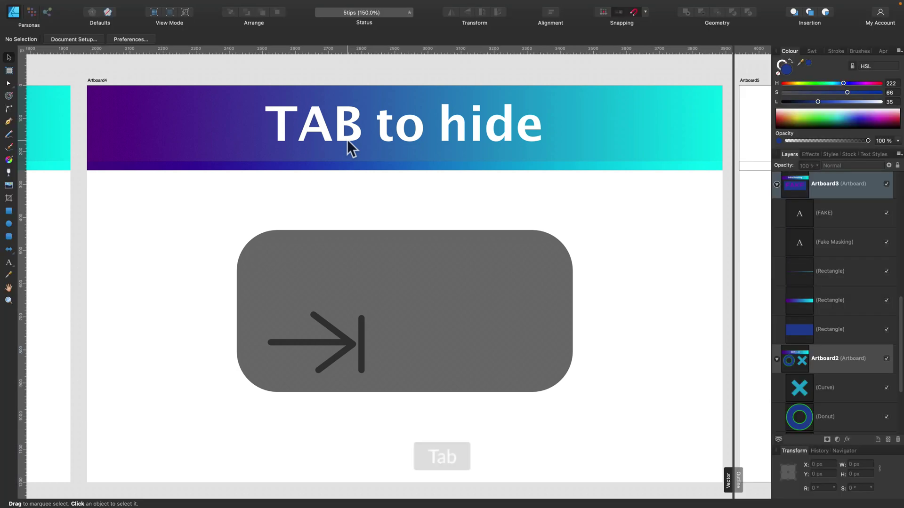
scroll(346, 140, up, 3)
key(Tab)
Keep toggling the interface with Tab, finishing with a full-screen canvas and all panels hidden.
scroll(331, 153, down, 6)
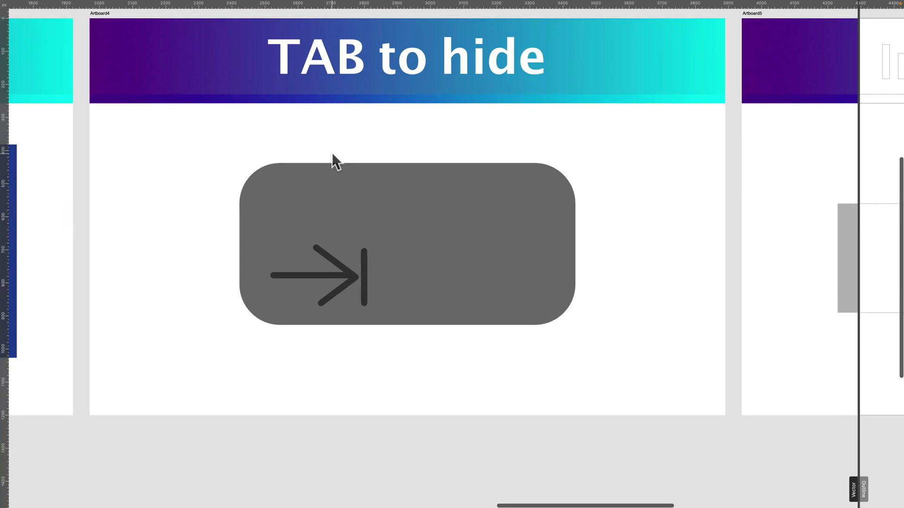
scroll(332, 152, up, 3)
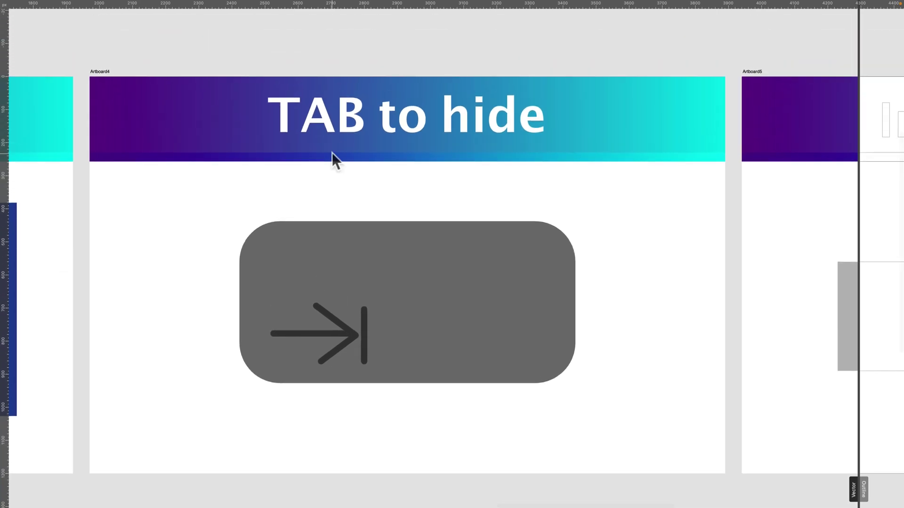
key(Tab)
key(Tab)
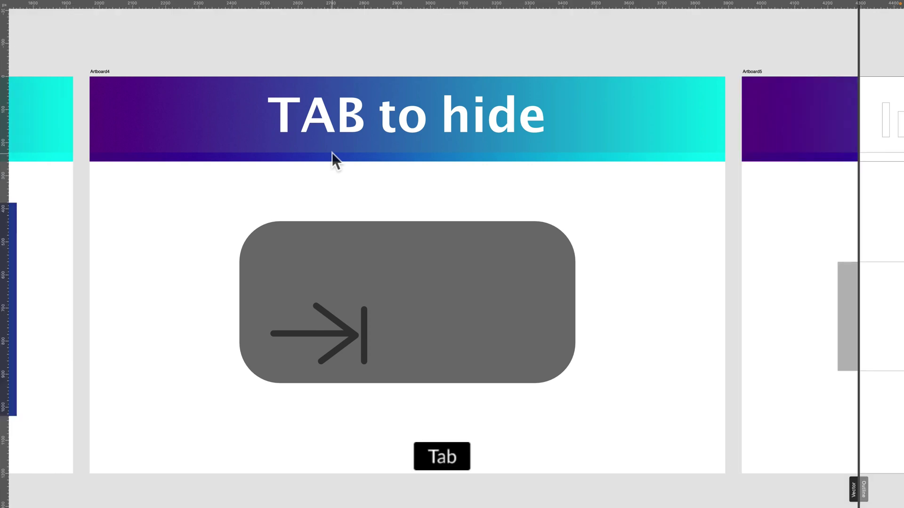
key(Tab)
key(Tab)
scroll(332, 153, left, 2)
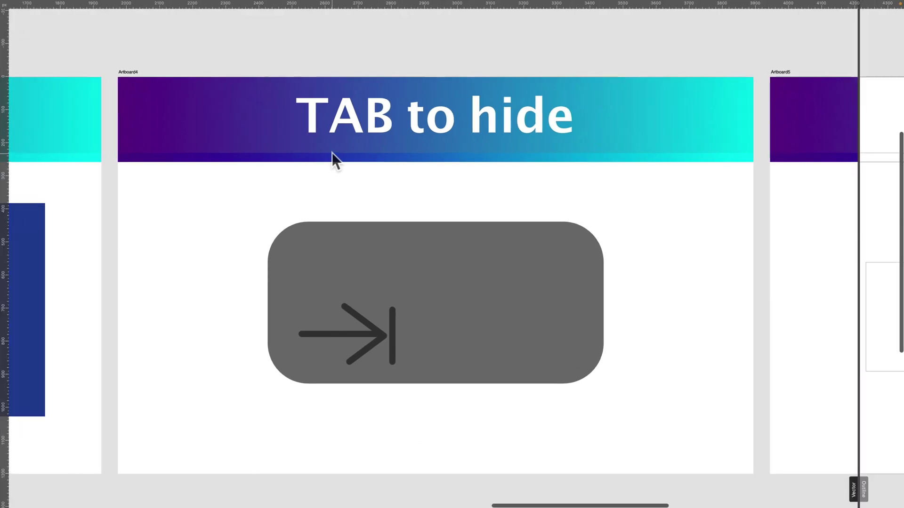
scroll(332, 152, down, 2)
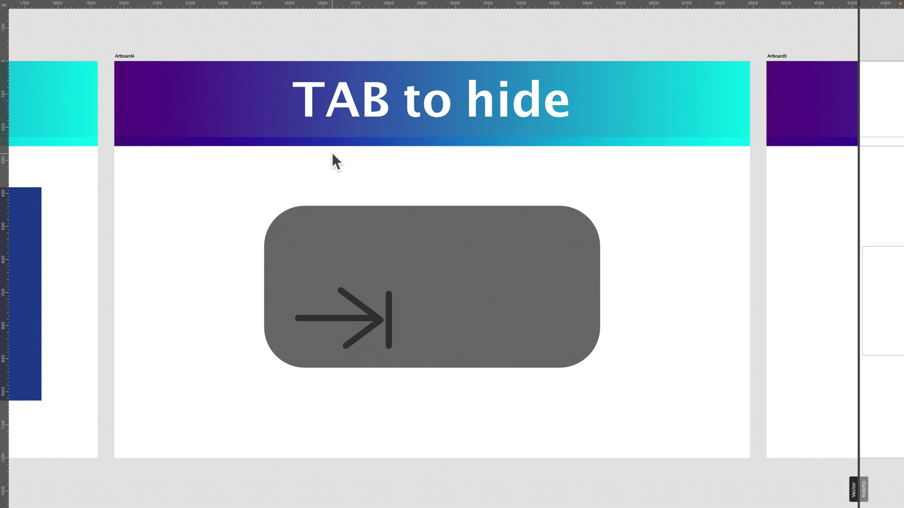
key(Tab)
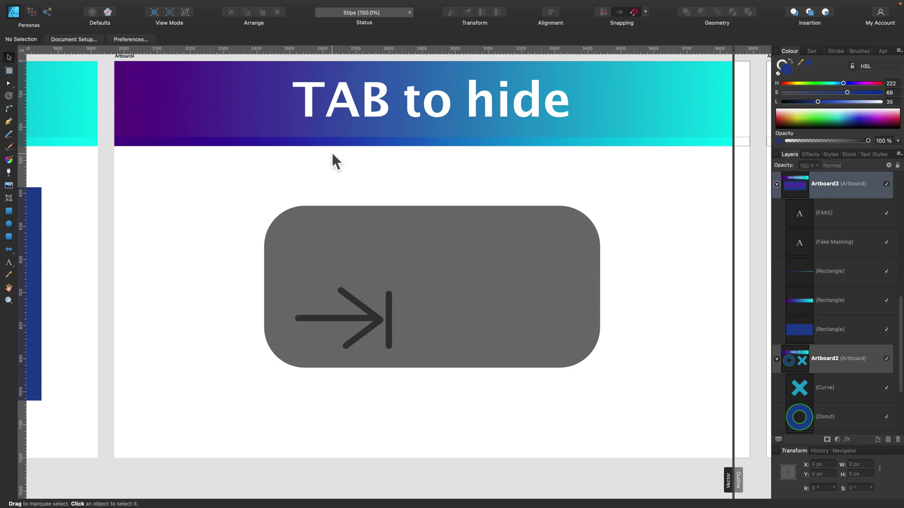
key(Tab)
key(Tab)
Scroll right to center Artboard5, 'Interface Color', with its three grey squares.
scroll(473, 171, right, 10)
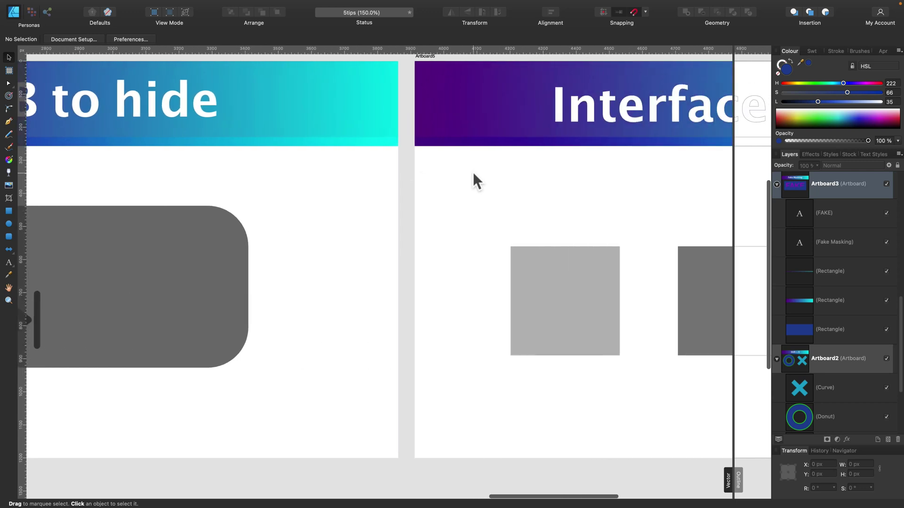
scroll(473, 175, right, 8)
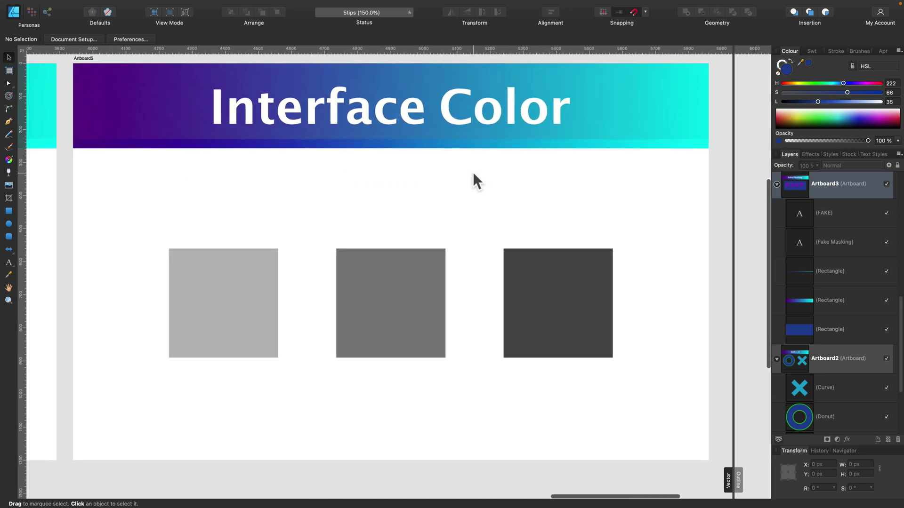
scroll(472, 171, down, 1)
scroll(472, 171, up, 1)
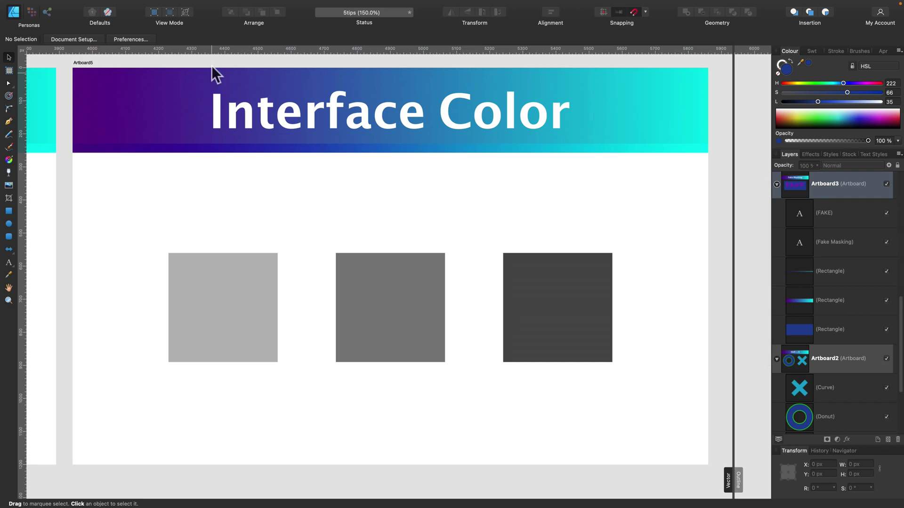
Open the User Interface page of the application Preferences.
click(140, 39)
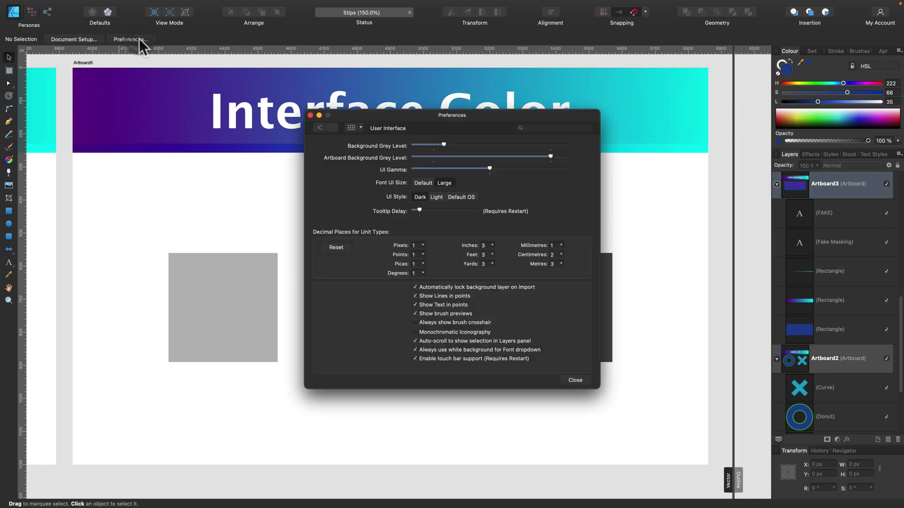
click(346, 128)
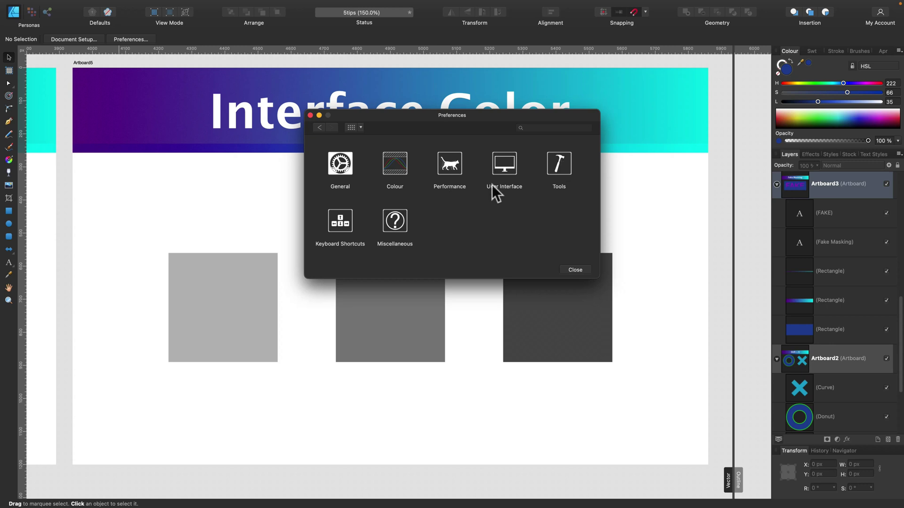
click(507, 167)
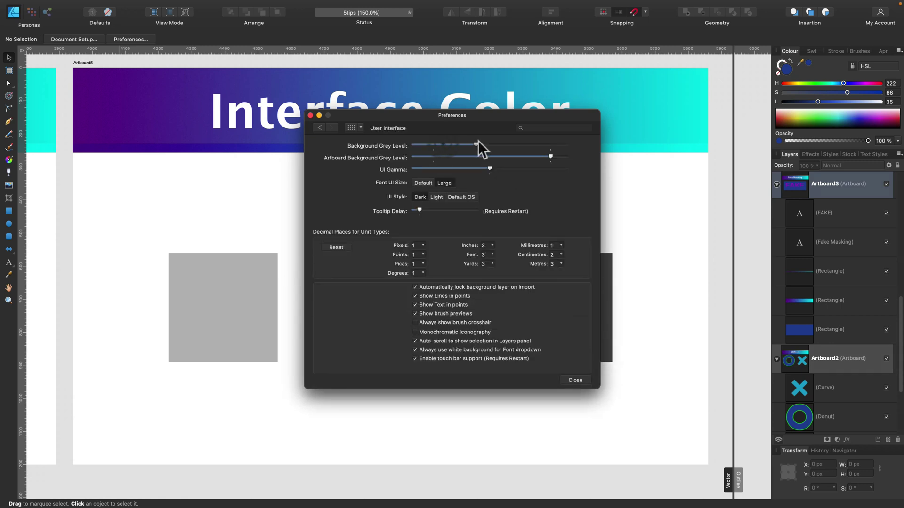
Darken the background and artboard background grey levels, then lower the UI gamma slightly.
drag(491, 140, 535, 154)
click(451, 156)
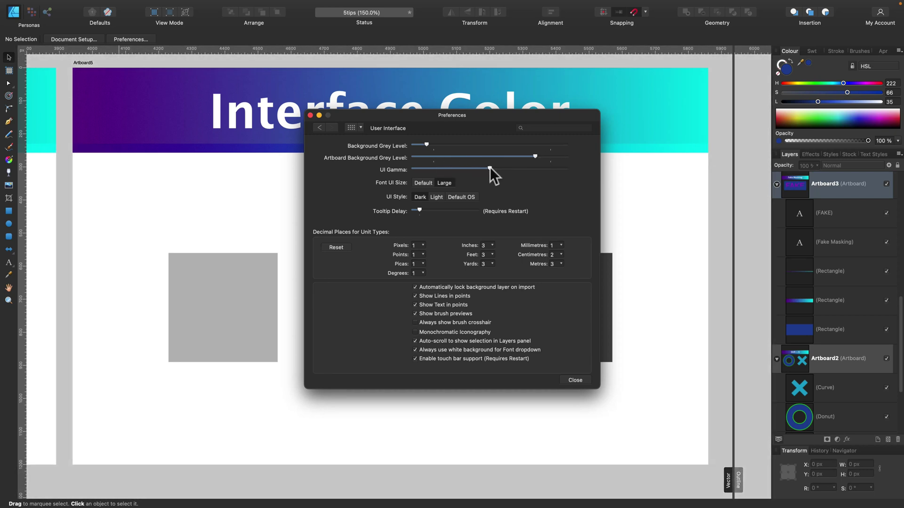
drag(428, 168, 580, 169)
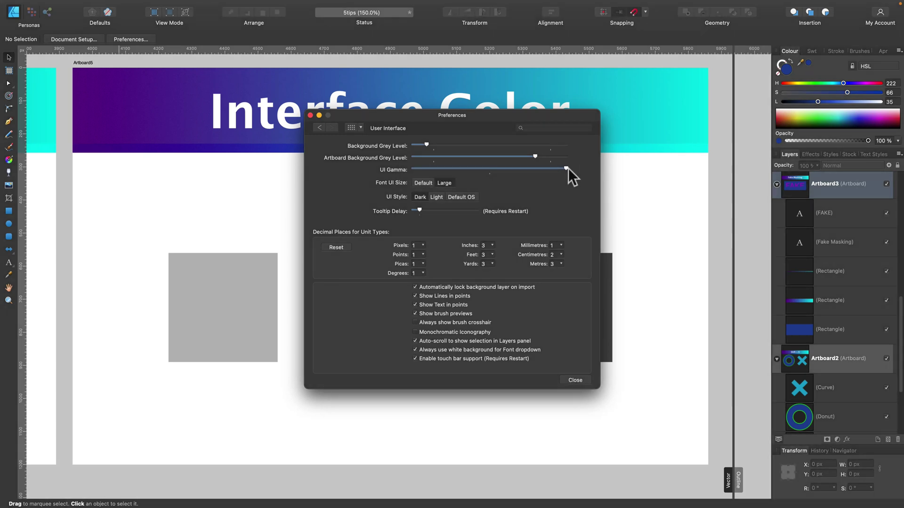
drag(466, 165, 491, 171)
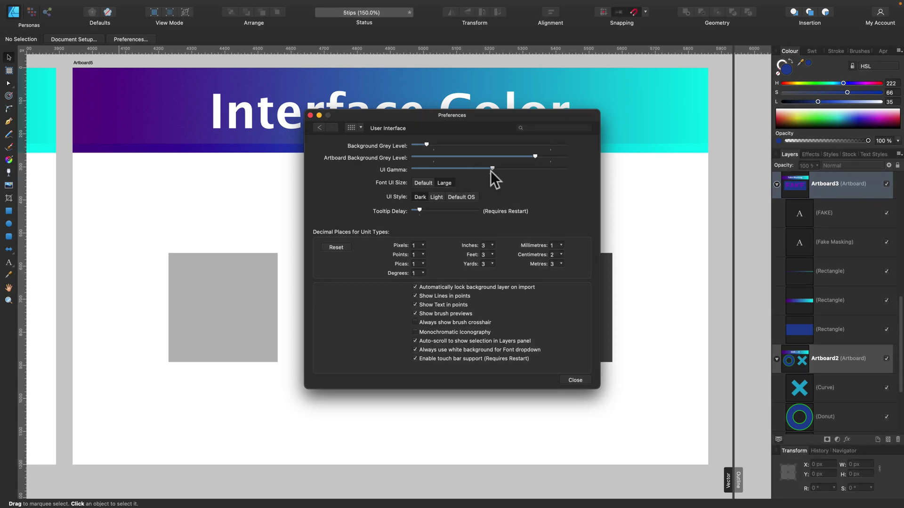
Try the Light UI style and return to Dark, then toggle monochromatic iconography on and off.
click(436, 196)
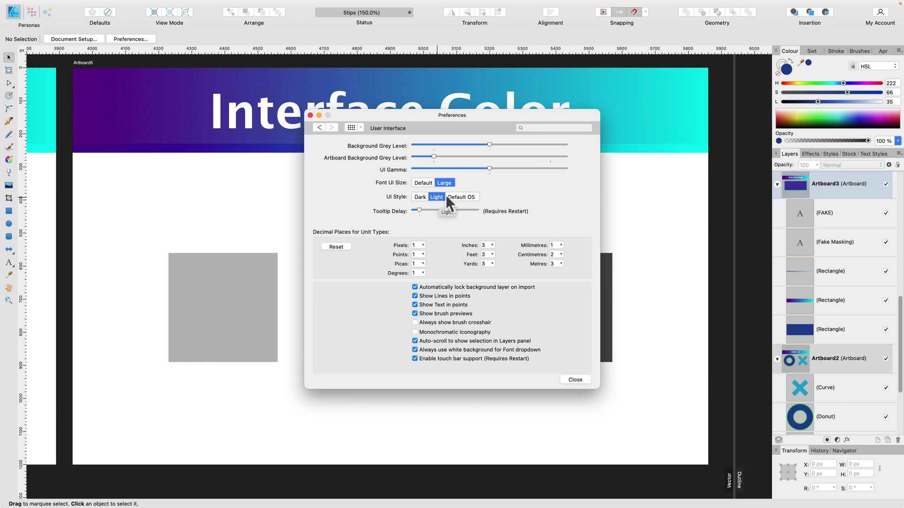
click(420, 196)
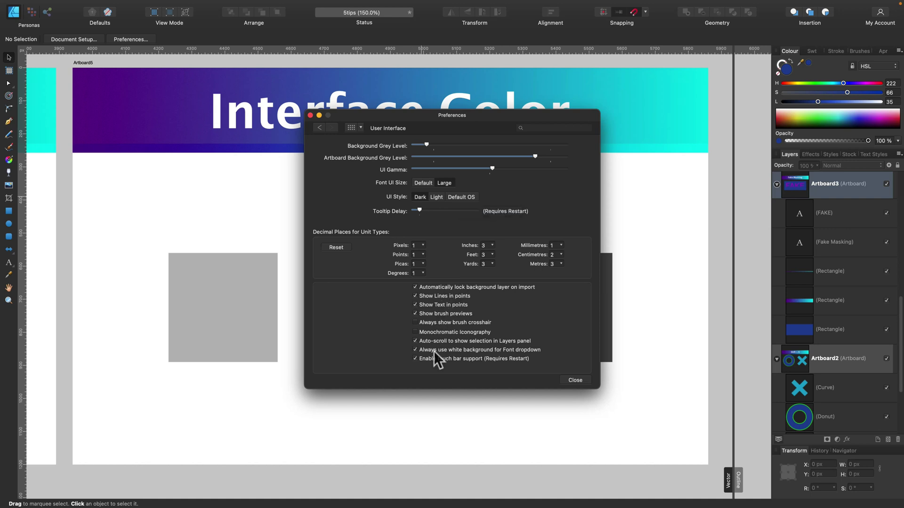
click(416, 323)
click(415, 333)
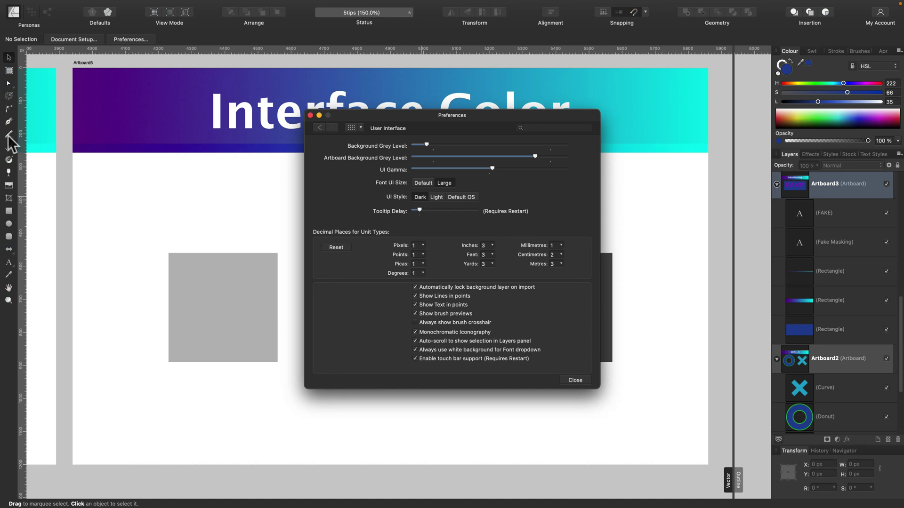
click(415, 332)
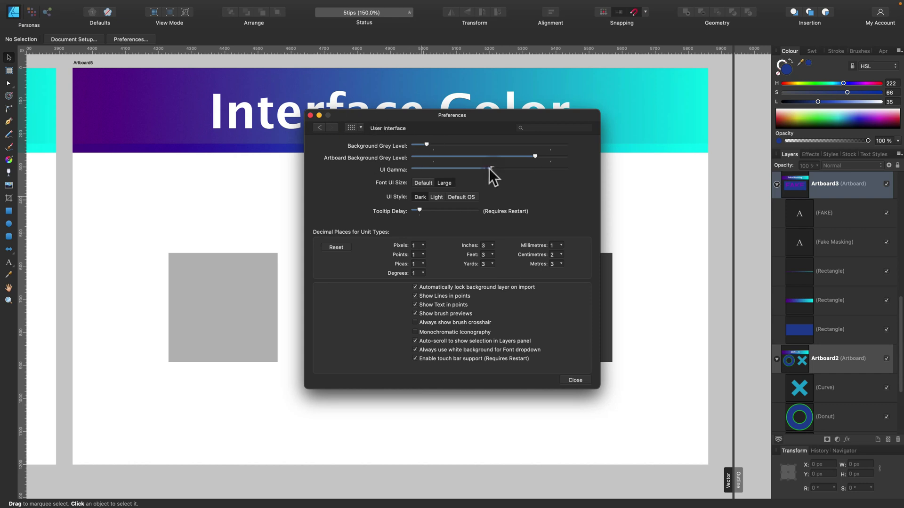
Reduce the UI gamma, preview Light again, settle on the Dark style, and close Preferences.
drag(467, 169, 454, 168)
click(442, 198)
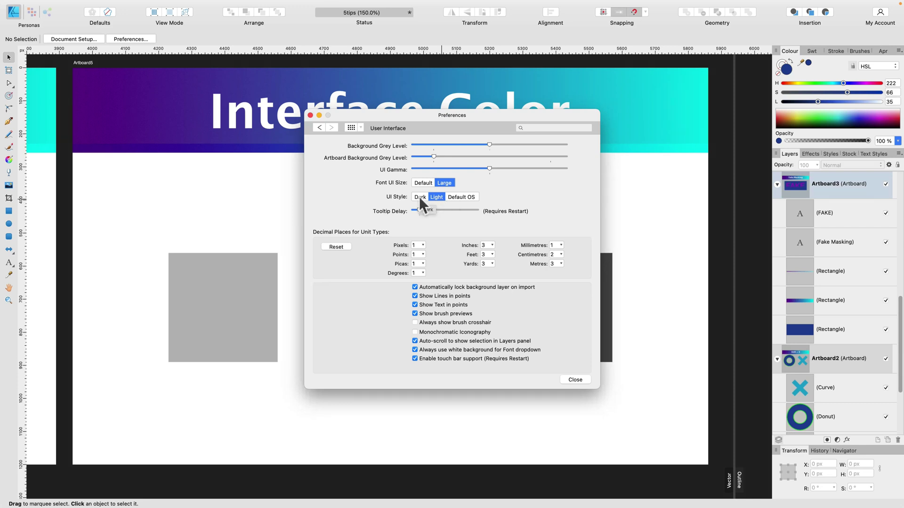
click(419, 197)
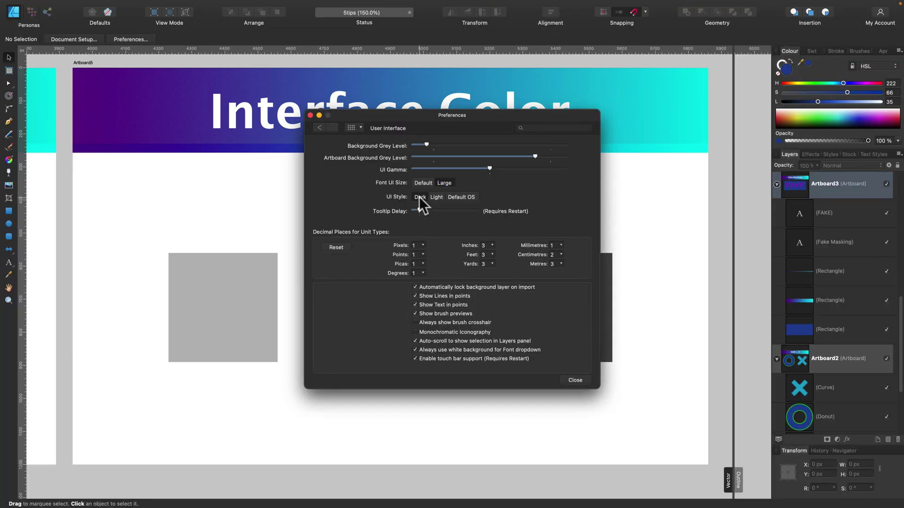
click(310, 115)
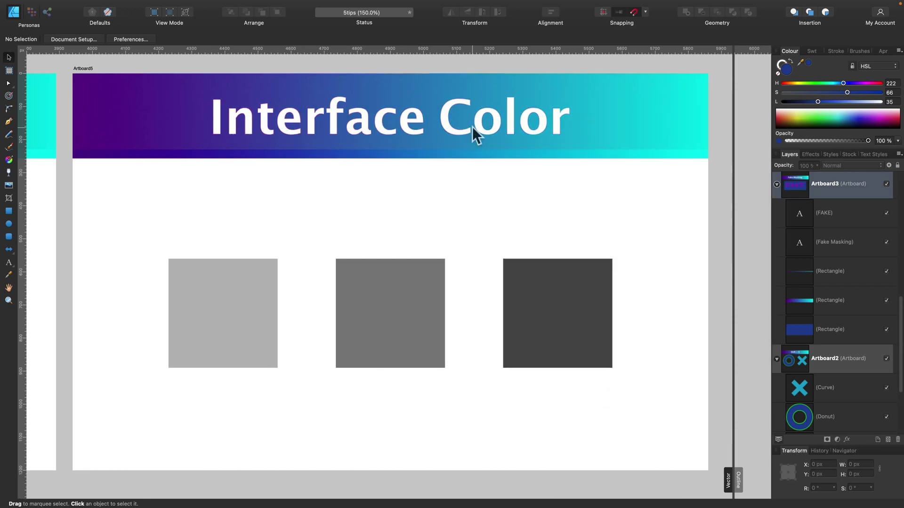
Hide the interface and scroll back to the Shift + X artboard with the donut.
scroll(431, 131, left, 15)
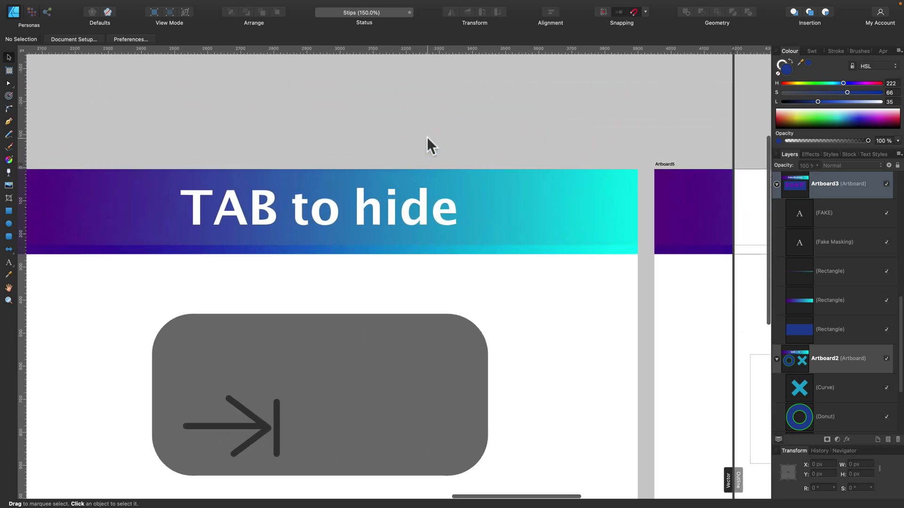
key(Tab)
key(Tab)
scroll(343, 166, left, 15)
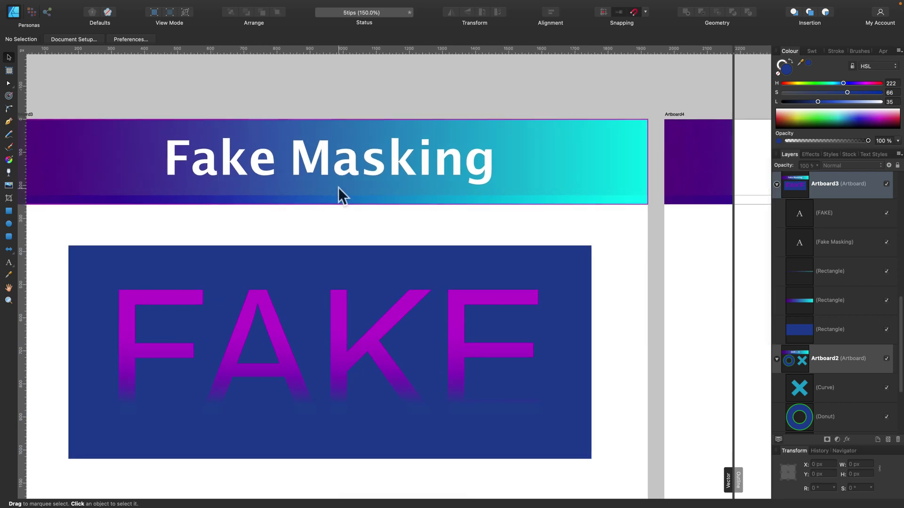
scroll(339, 189, down, 3)
scroll(338, 188, left, 15)
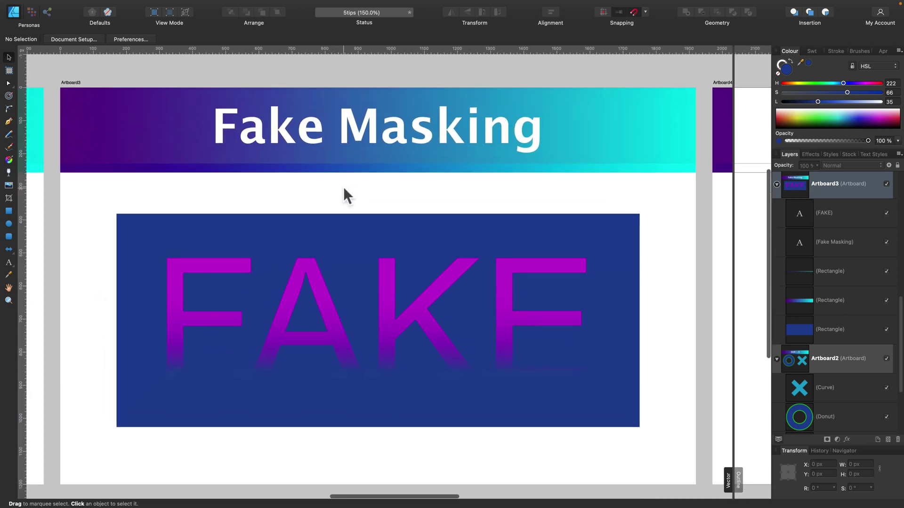
scroll(346, 187, left, 5)
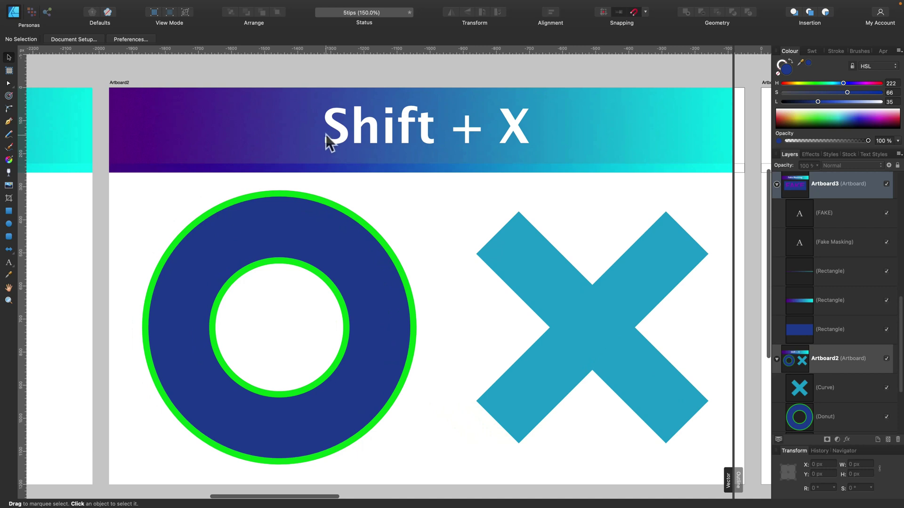
Swap the donut's fill and stroke with Shift+X, move the split-view divider, and zoom out.
click(331, 244)
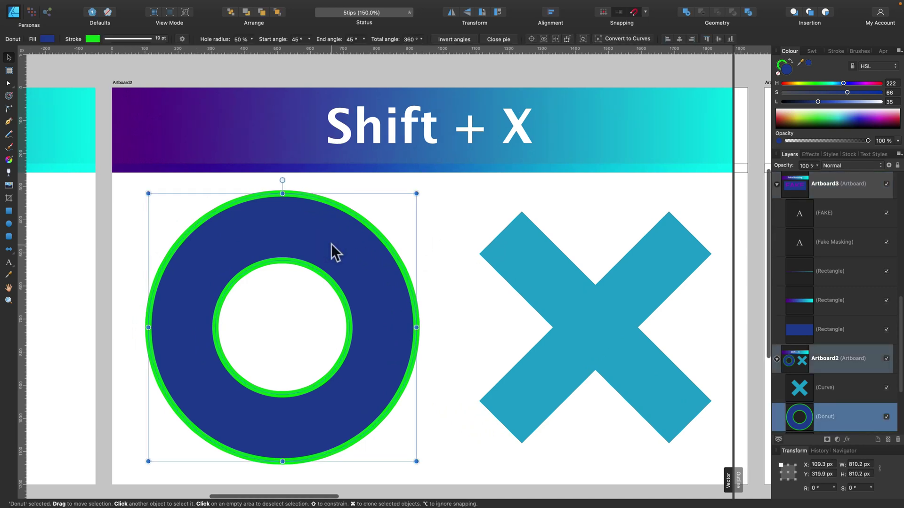
key(shift+x)
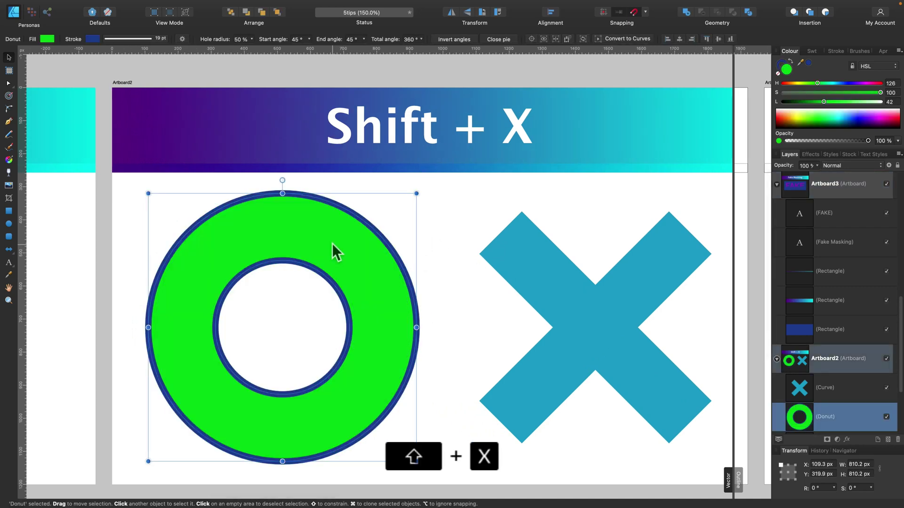
key(shift+x)
key(shift+x)
scroll(337, 242, left, 10)
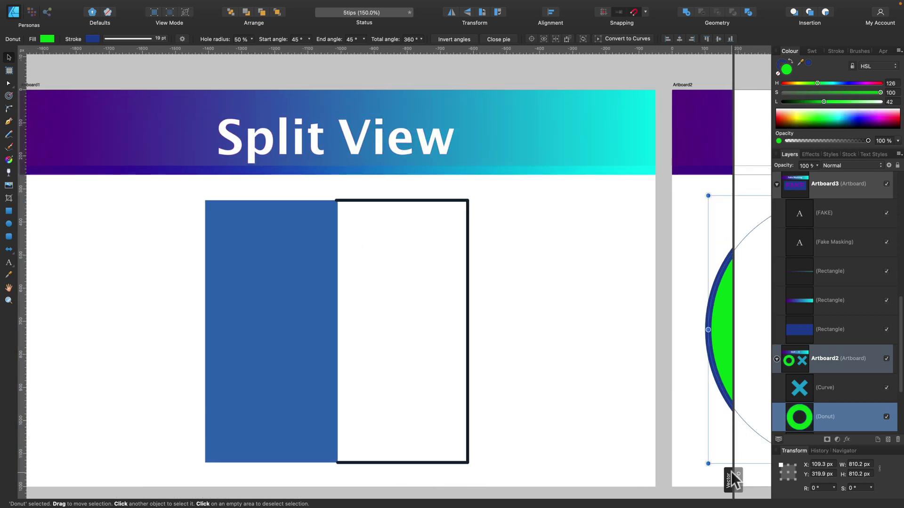
drag(734, 471, 697, 230)
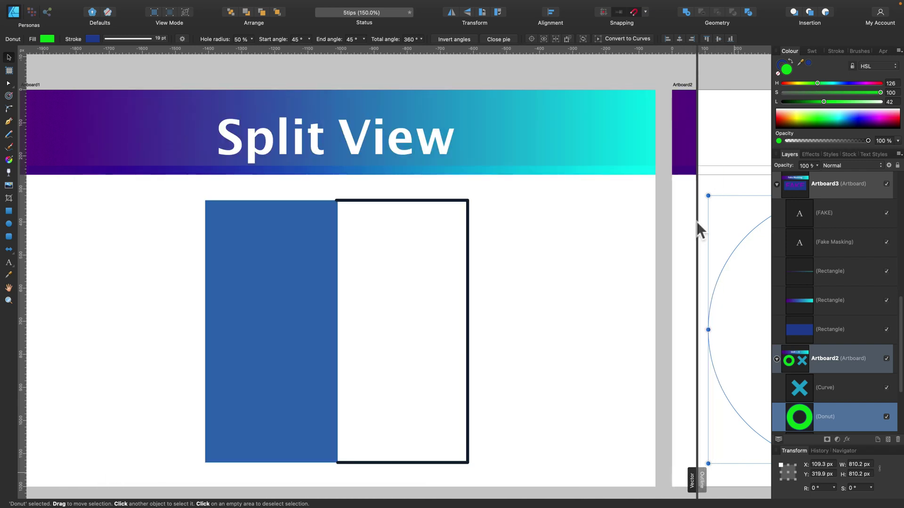
key(super+minus)
key(super+minus)
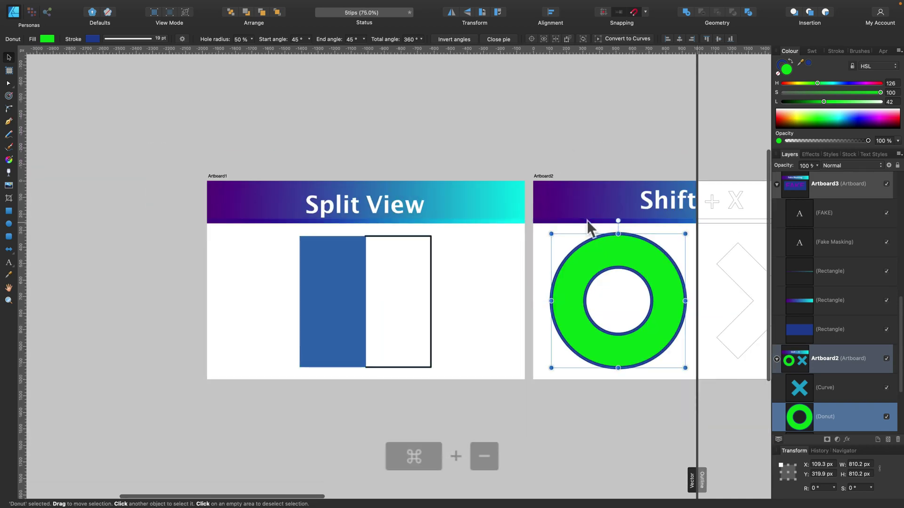